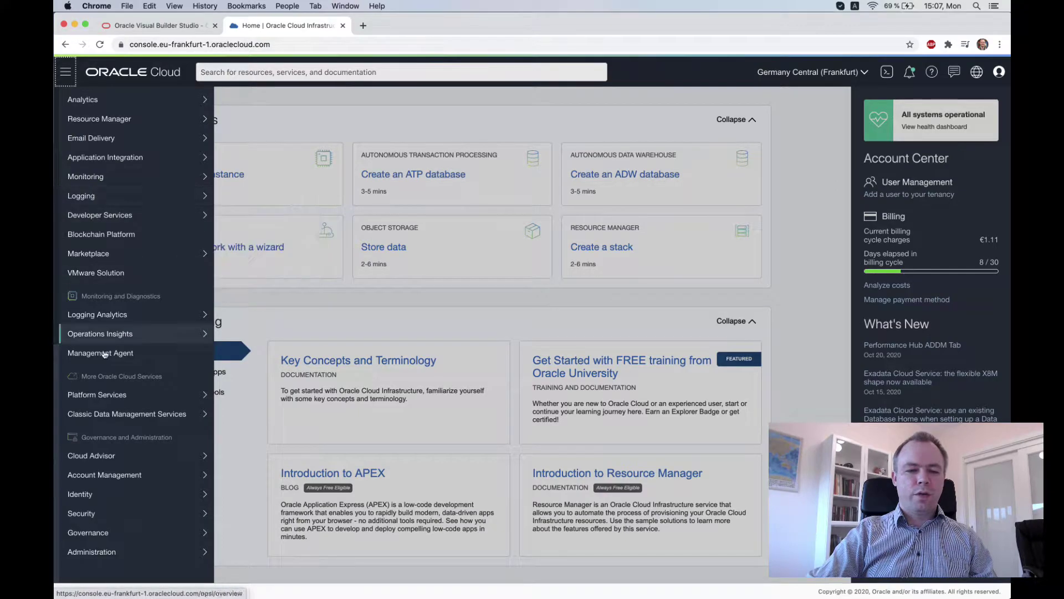
View the overview of the RedSamuraiVB instance in the Visual Builder platform service, then return to the console home page.
mouse_move(143, 401)
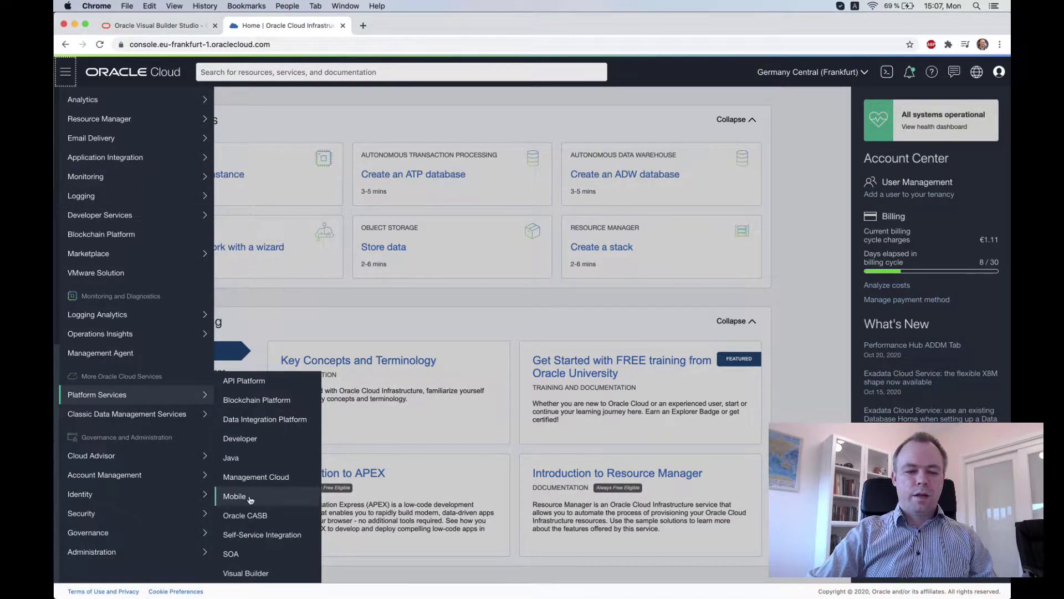
left_click(245, 572)
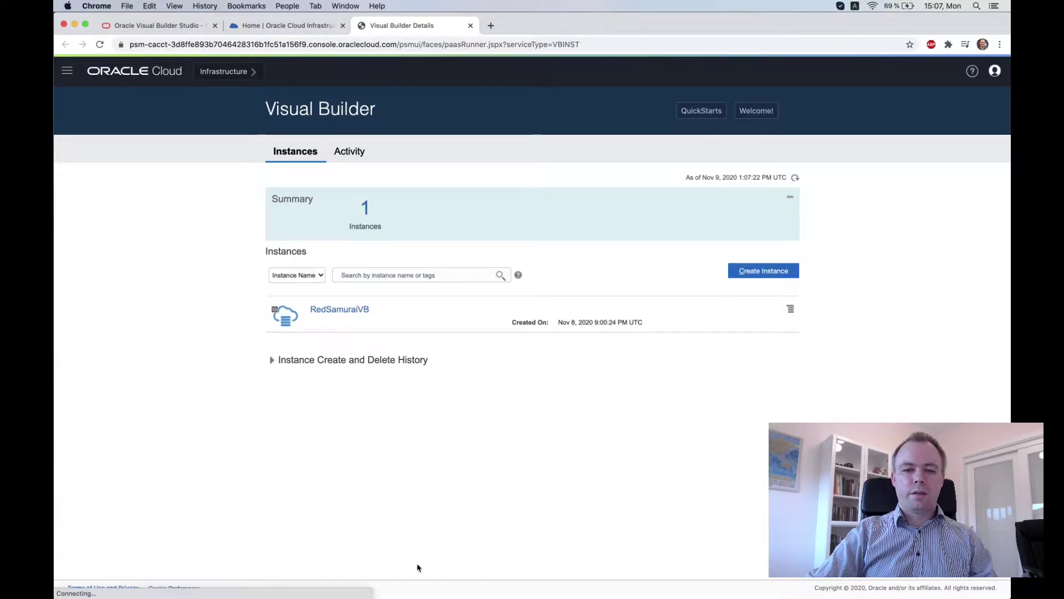
left_click(353, 310)
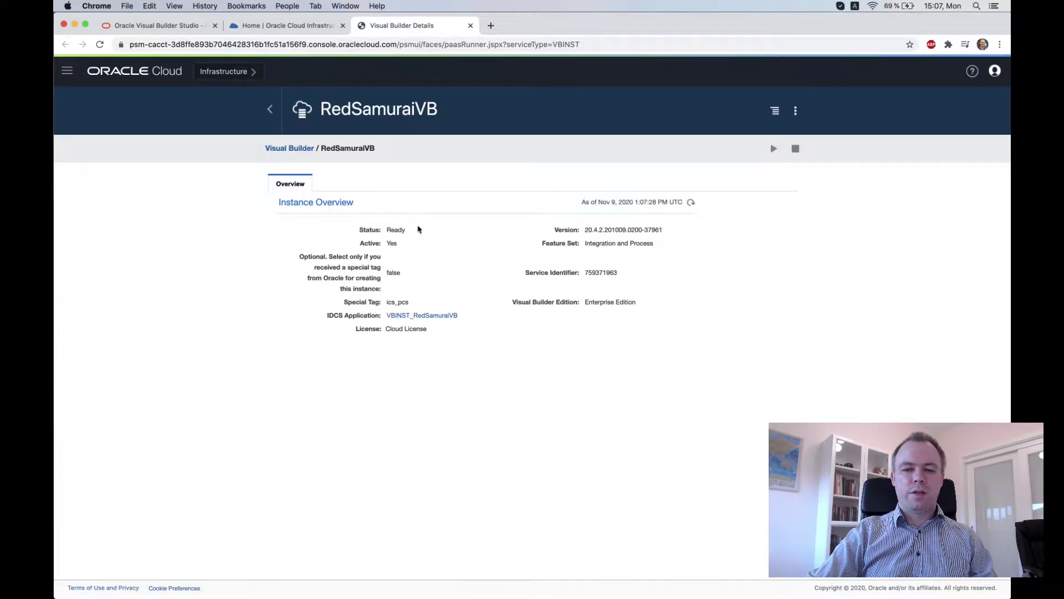
left_click(470, 25)
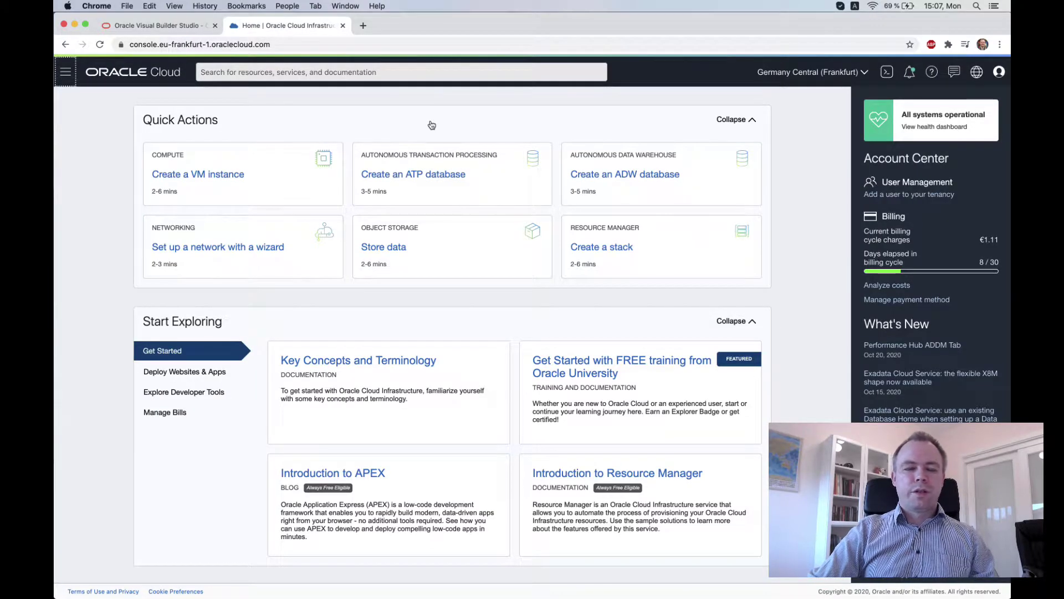
Open the Developer platform service and try to create another Visual Builder Studio instance.
left_click(70, 78)
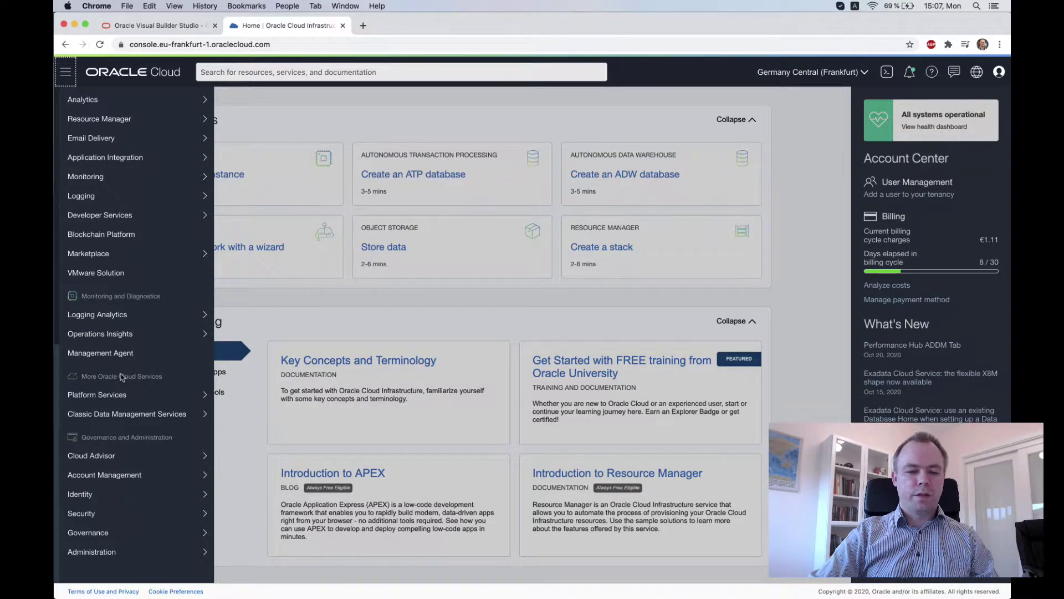
mouse_move(121, 393)
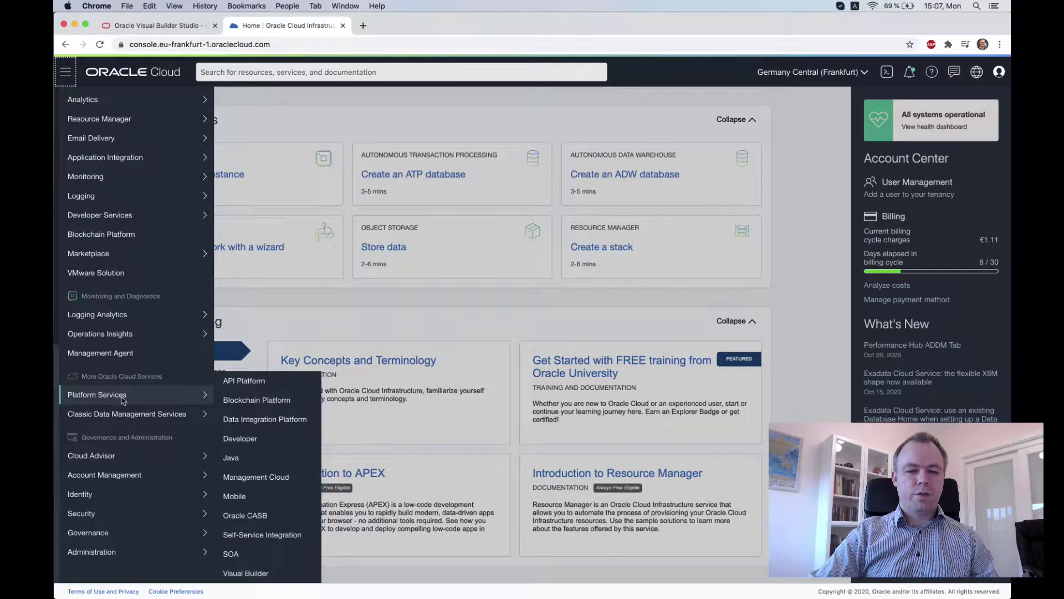
left_click(269, 445)
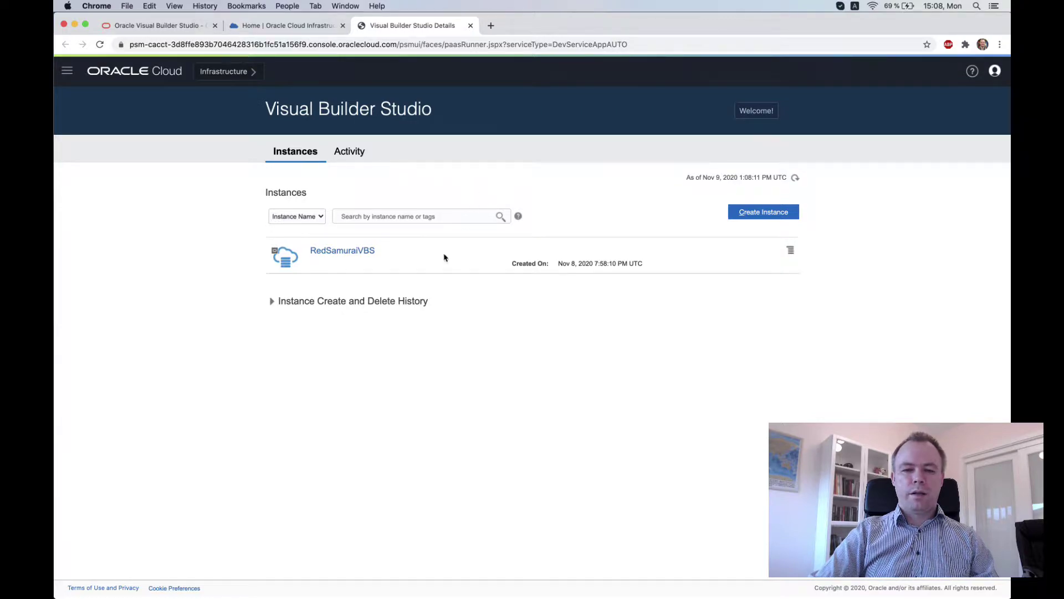
left_click(763, 213)
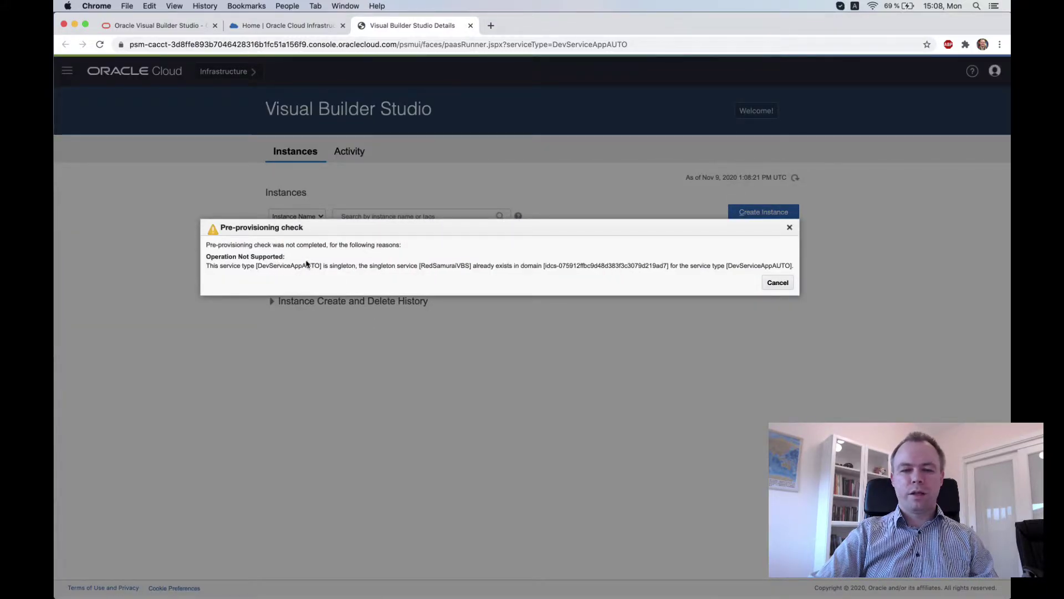
left_click(789, 228)
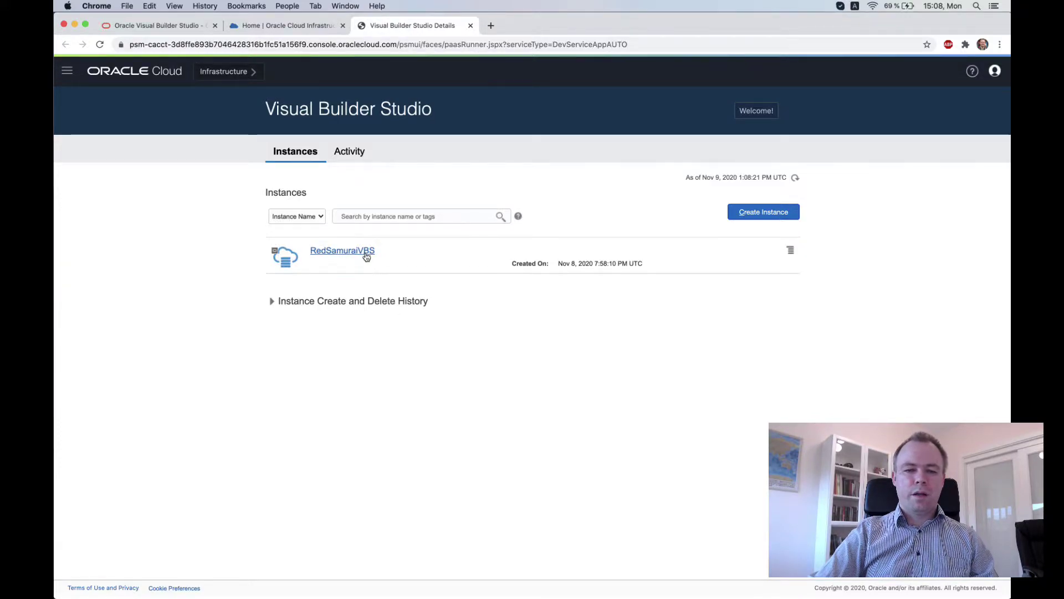
Access the RedSamuraiVBS service instance and look at its expanded welcome banner before collapsing it again.
left_click(791, 252)
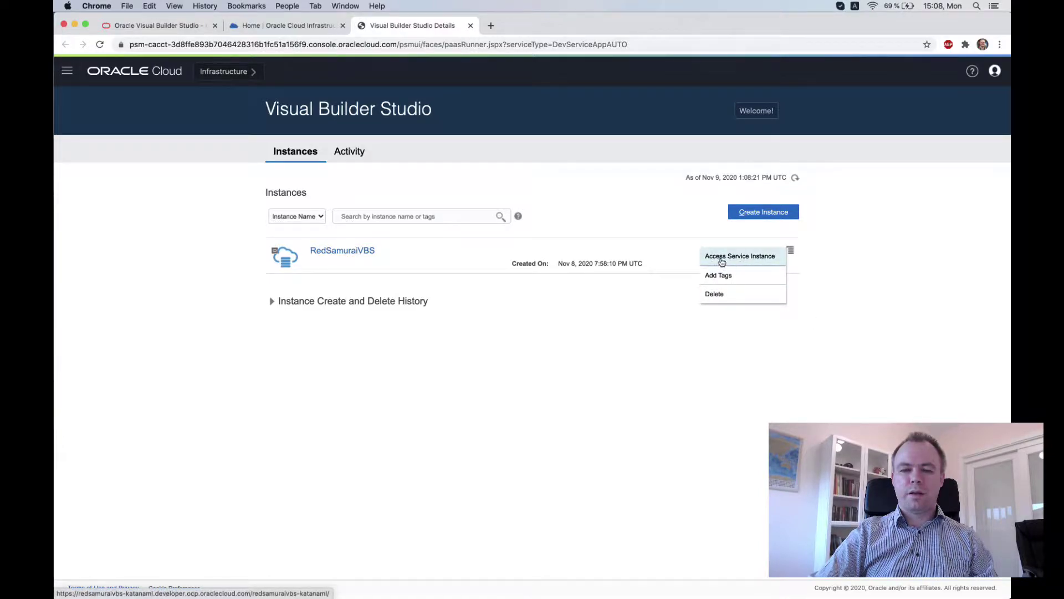
left_click(752, 262)
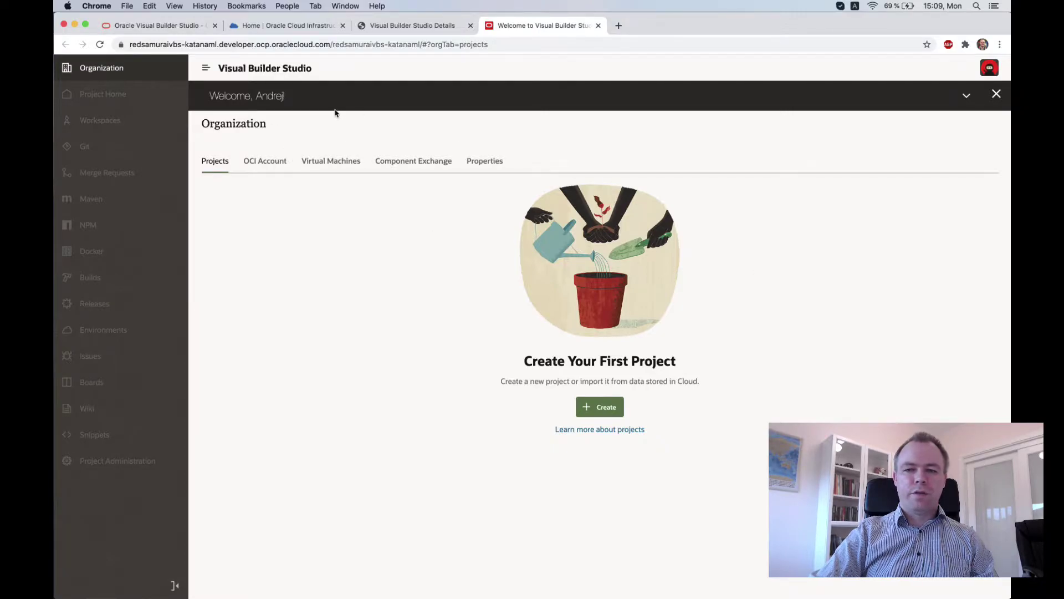
left_click(957, 96)
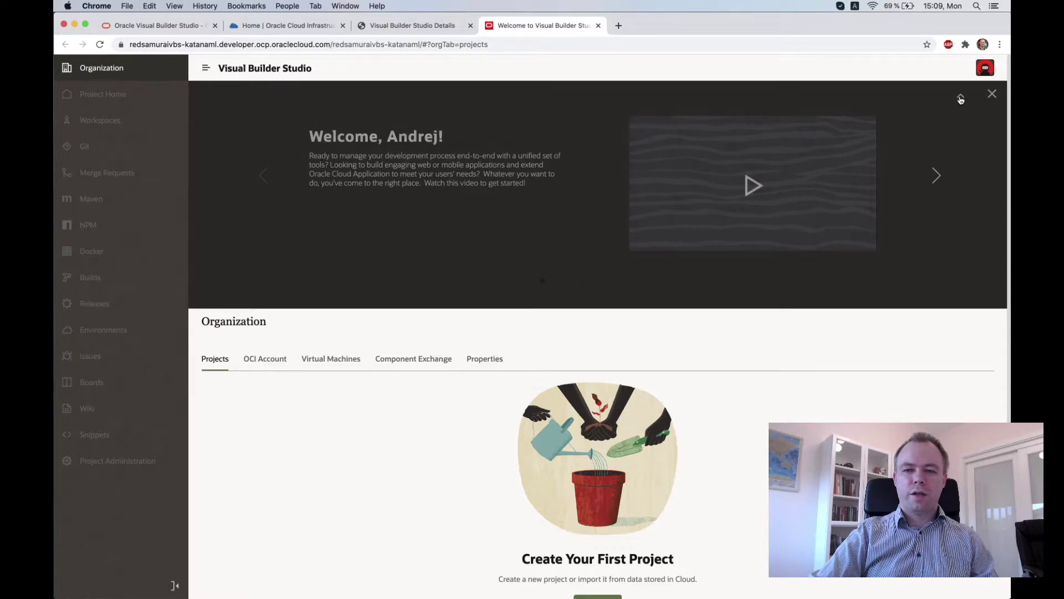
left_click(961, 98)
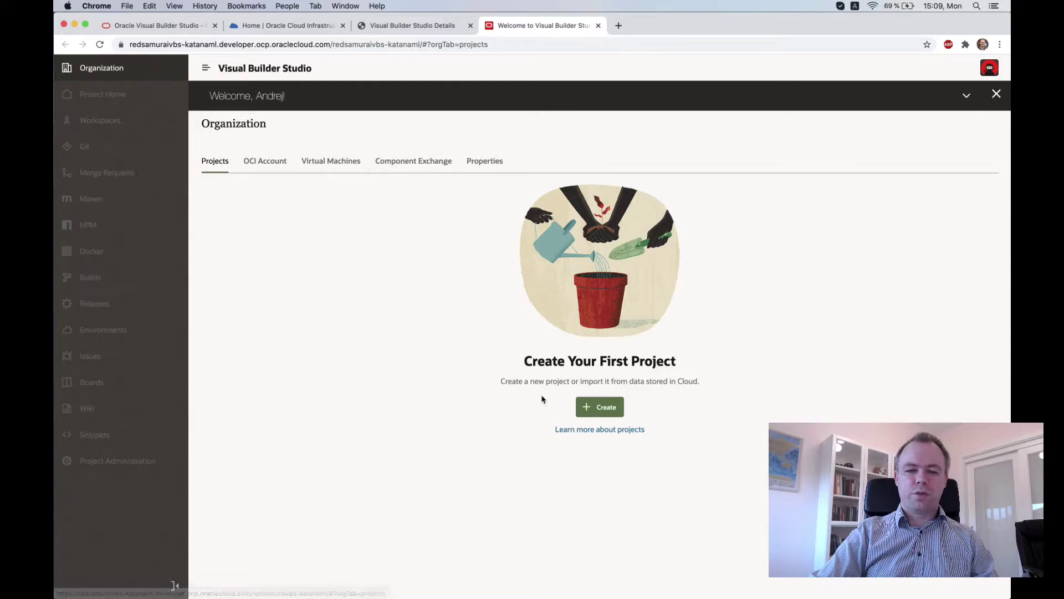
Start a new project named Sandbox with Private security and proceed to the template choice.
left_click(596, 409)
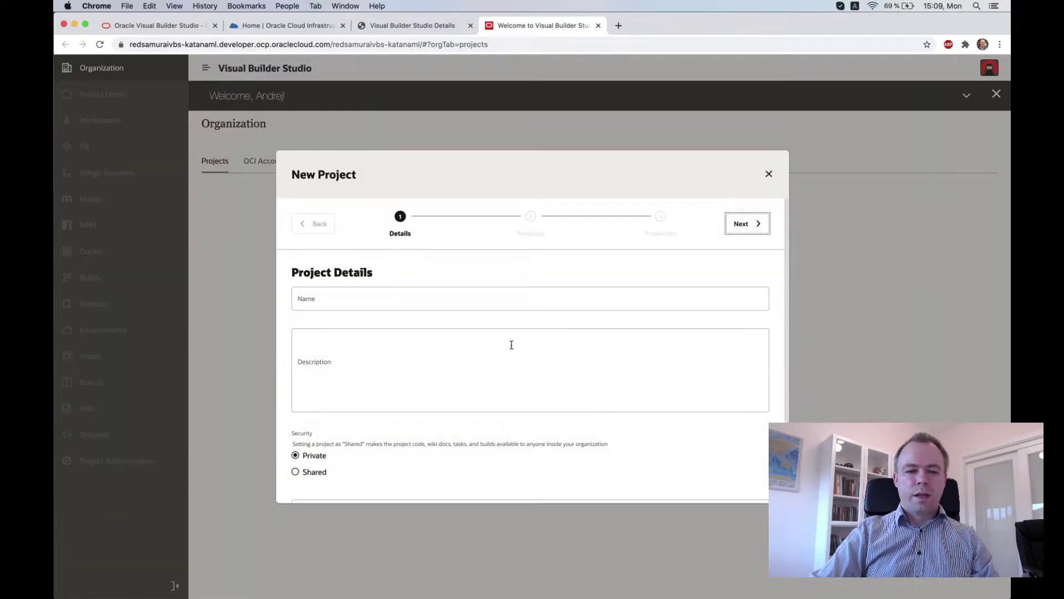
left_click(499, 299)
type("S")
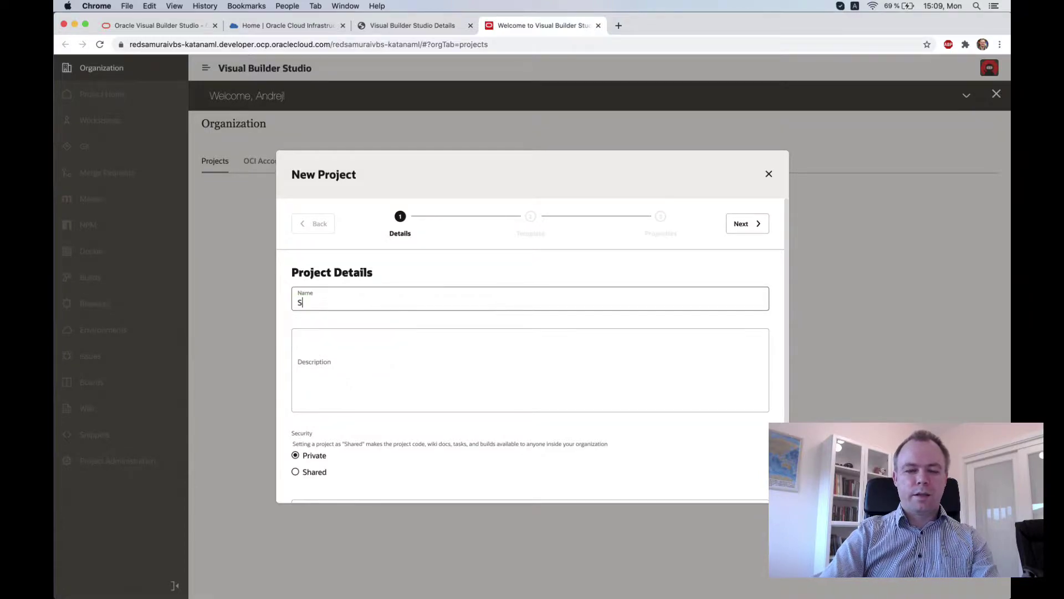
type("nandbox")
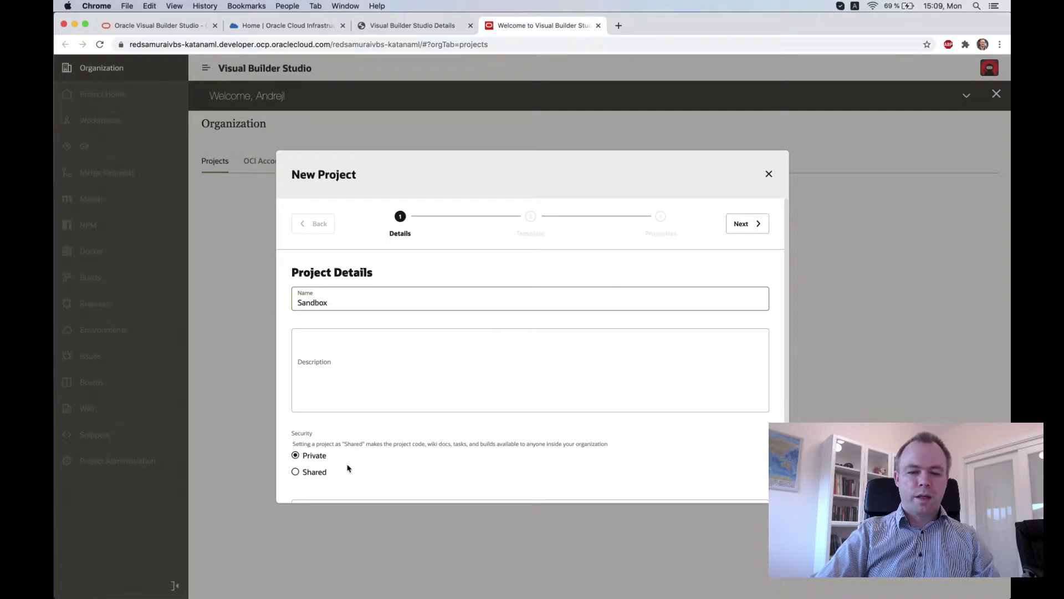
scroll(348, 469, "down", 2)
scroll(353, 458, "up", 2)
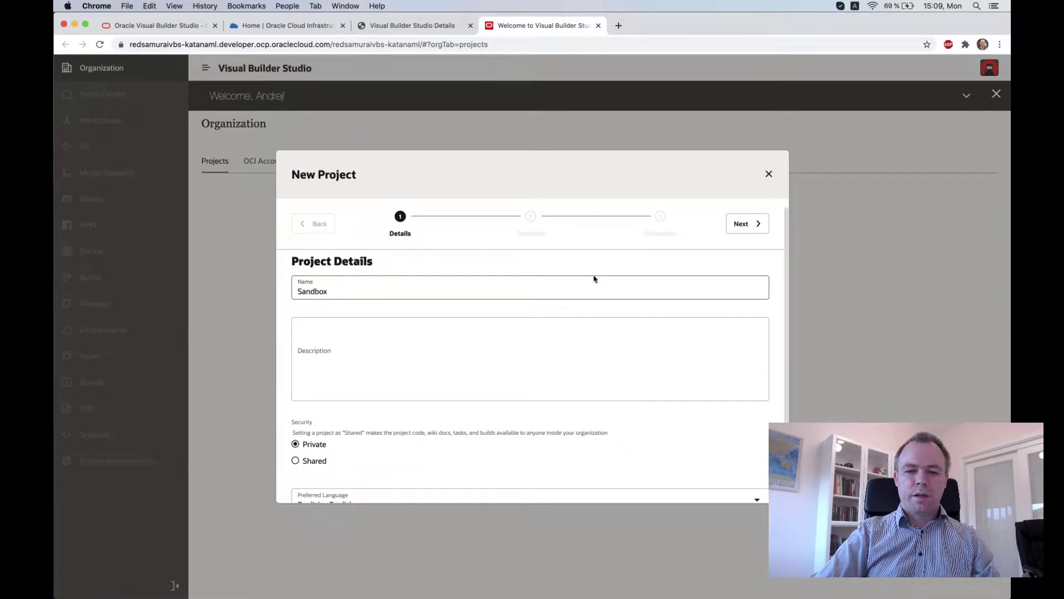
left_click(743, 224)
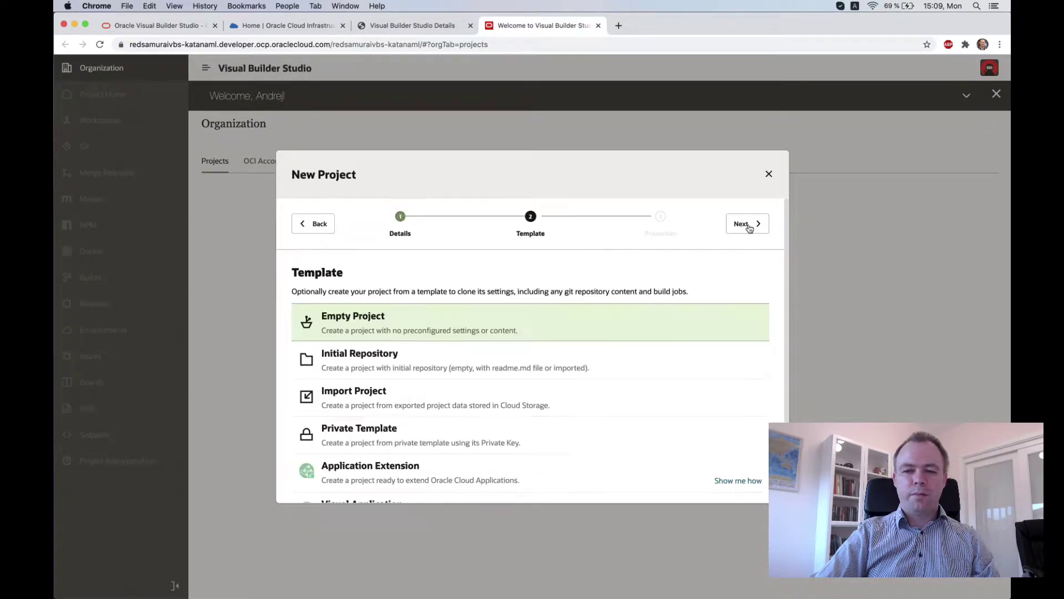
Choose the Visual Application template for the project and proceed to its properties.
scroll(670, 278, "down", 2)
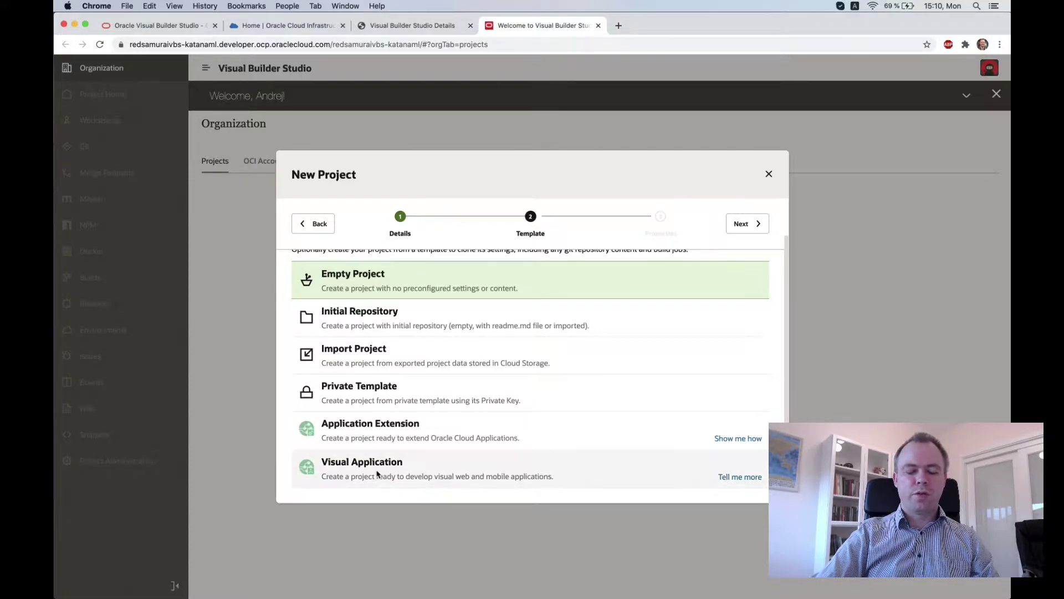
left_click(552, 474)
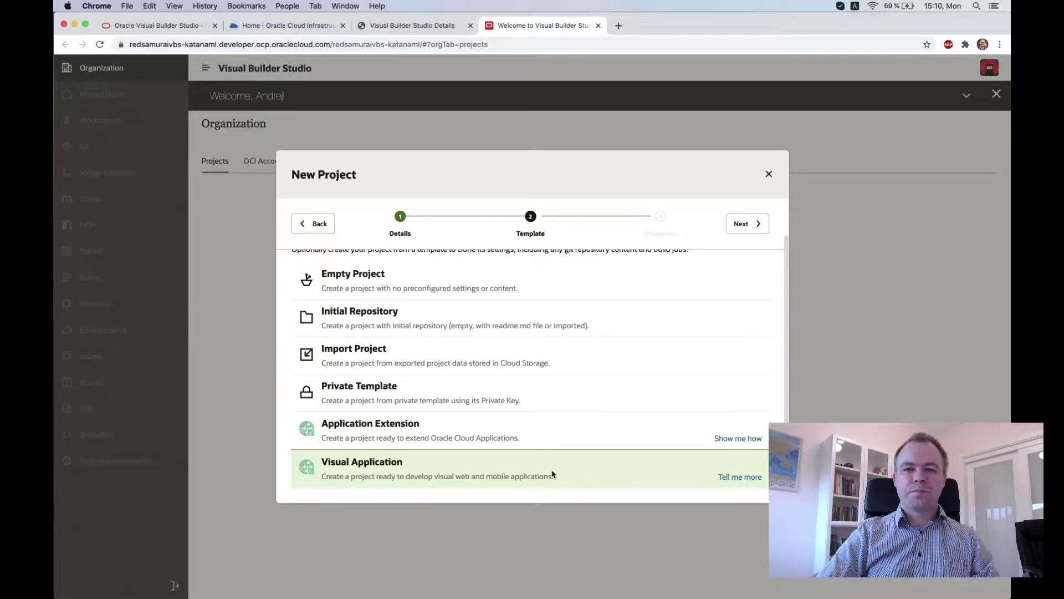
left_click(745, 226)
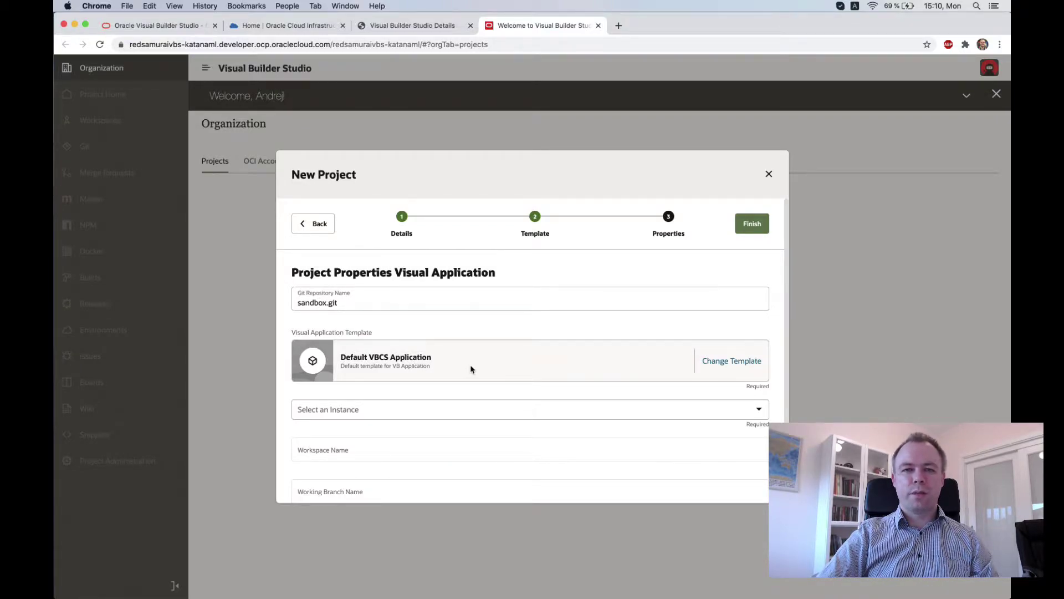
Create the project on the RedSamuraiVB instance with the workspace name HelloWorld and the working branch dev.
scroll(471, 368, "down", 2)
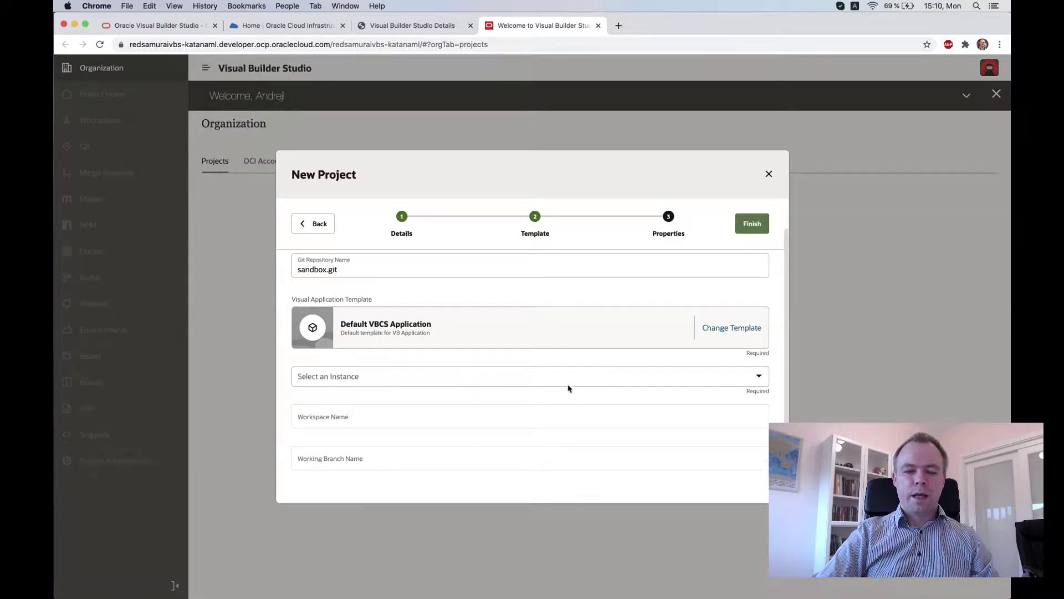
left_click(417, 380)
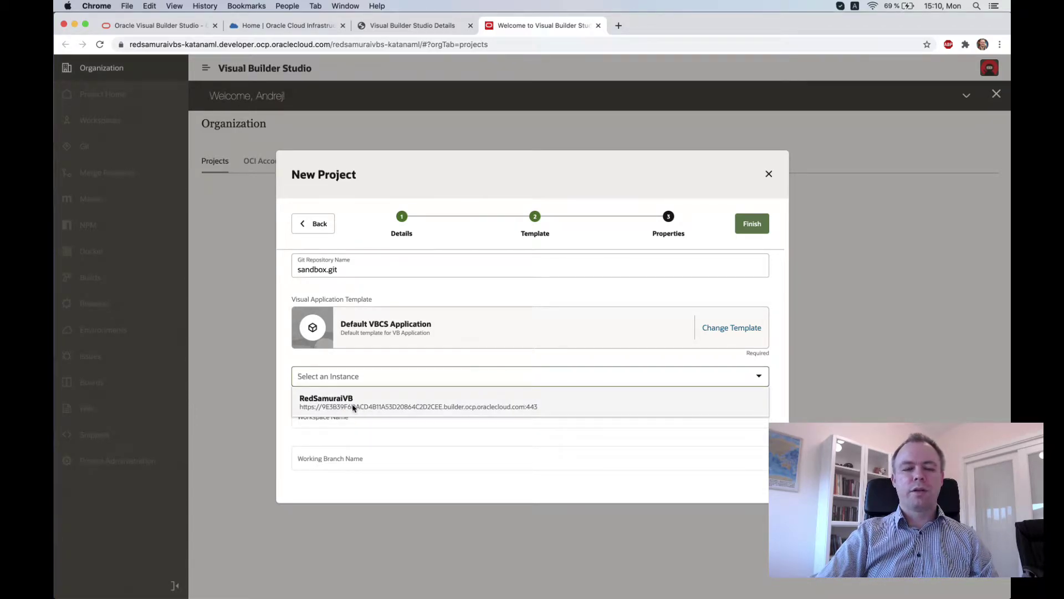
left_click(369, 406)
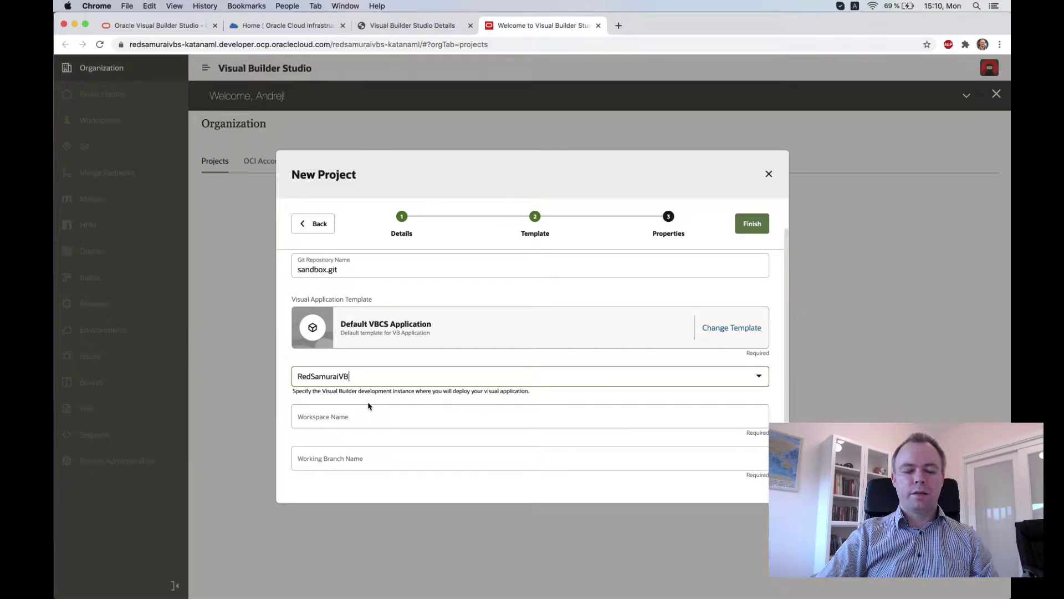
left_click(496, 416)
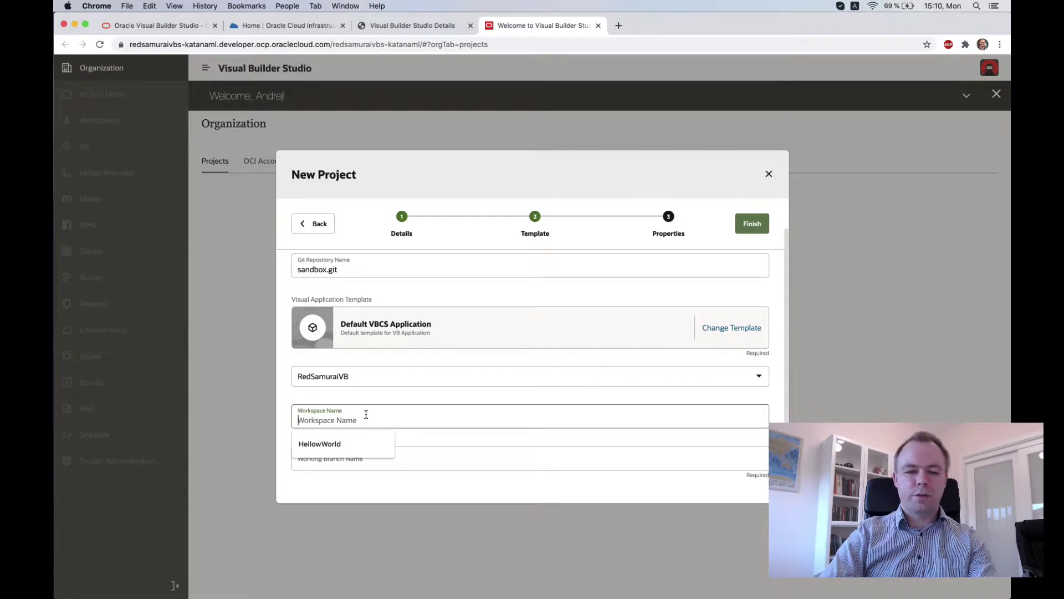
type("HelloWorld")
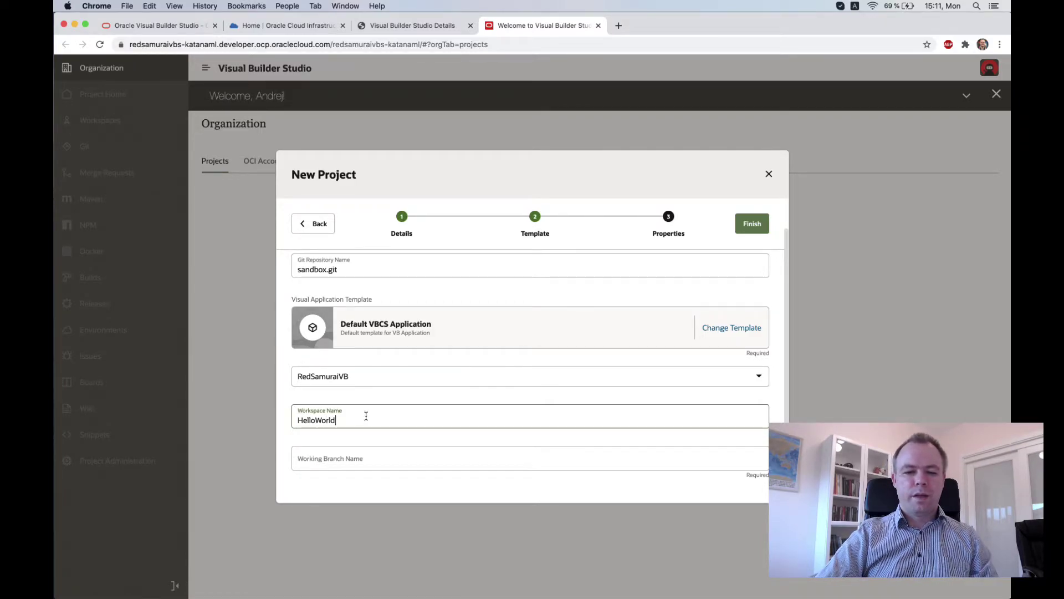
left_click(365, 462)
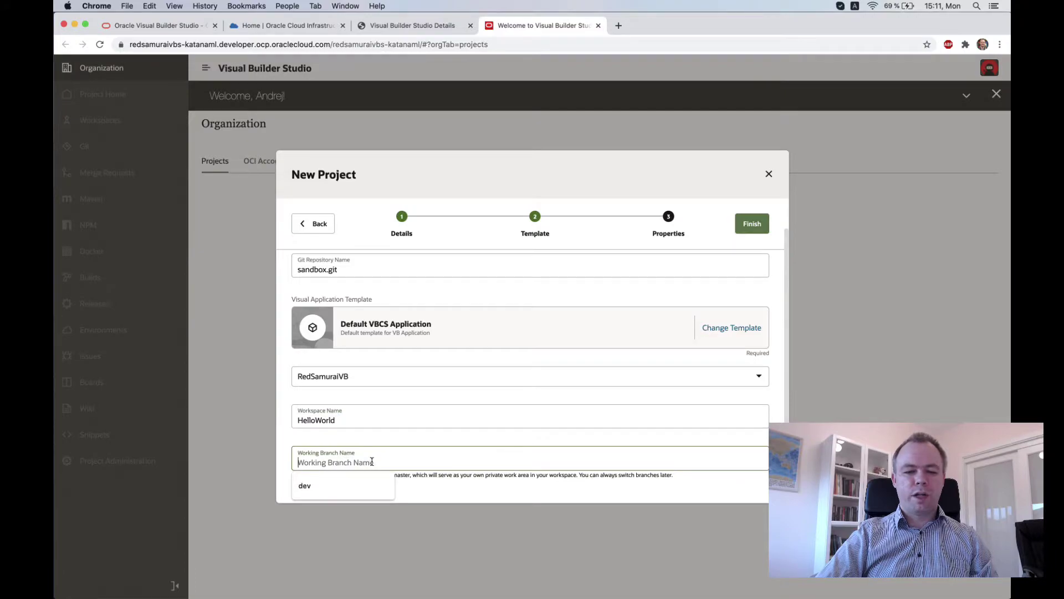
type("dev")
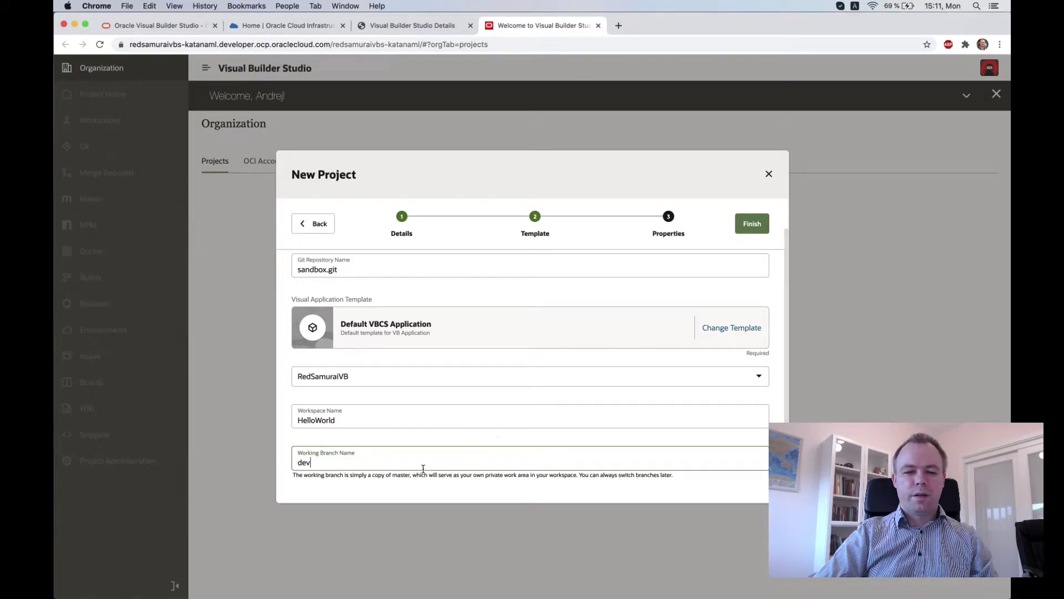
left_click(751, 224)
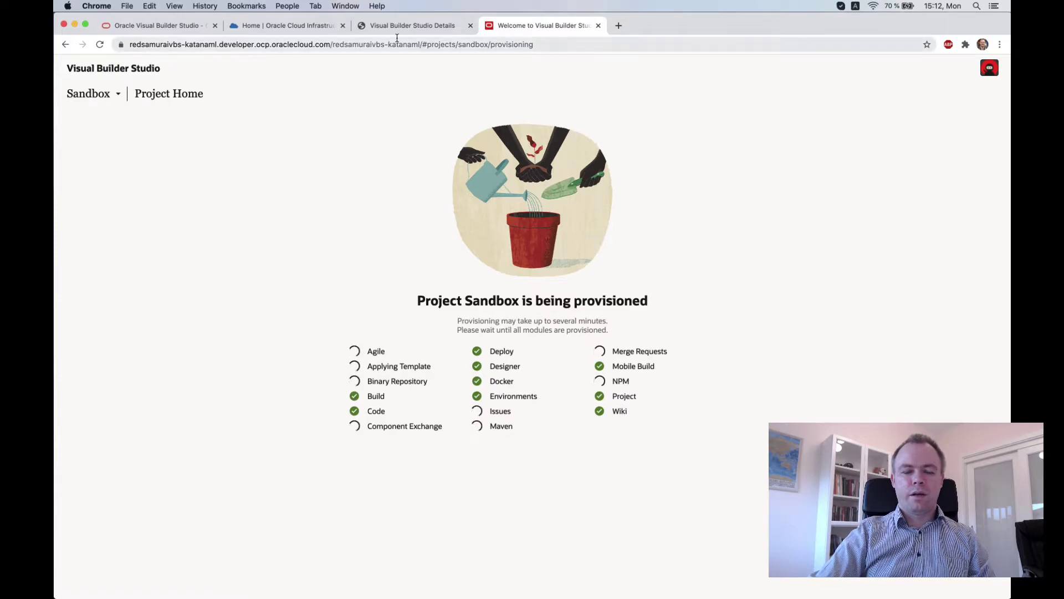
Check the current billing cycle charges in the Oracle Cloud console and examine the daily cost analysis by service.
left_click(307, 27)
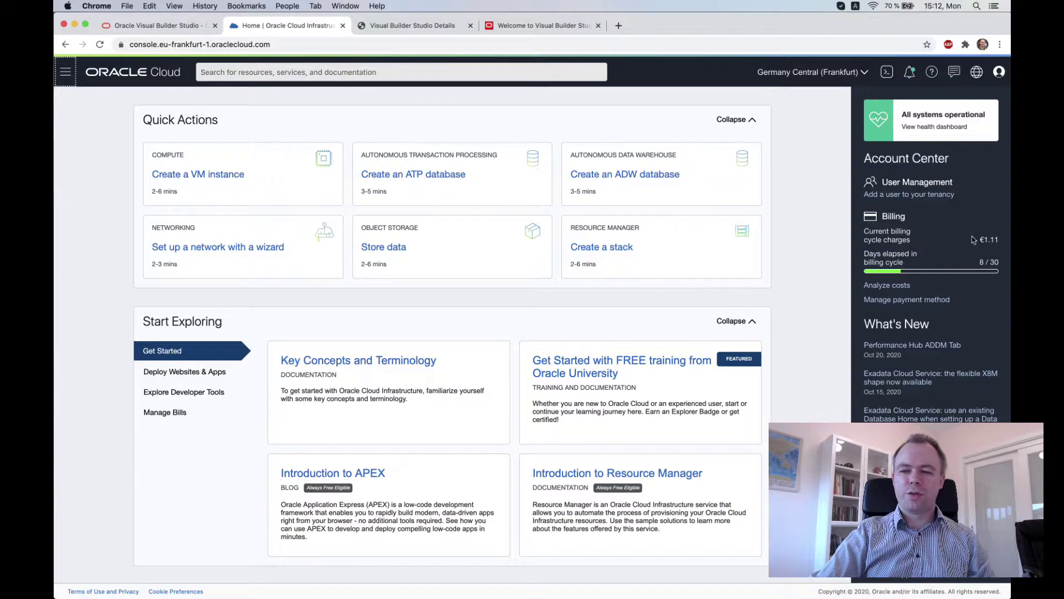
left_click_drag(979, 239, 994, 239)
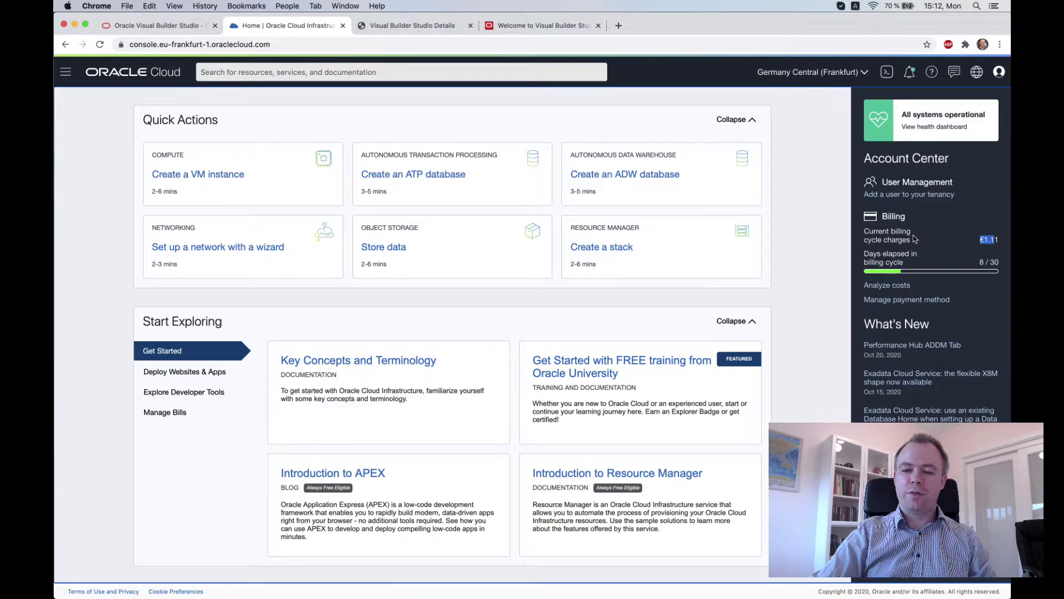
left_click(887, 285)
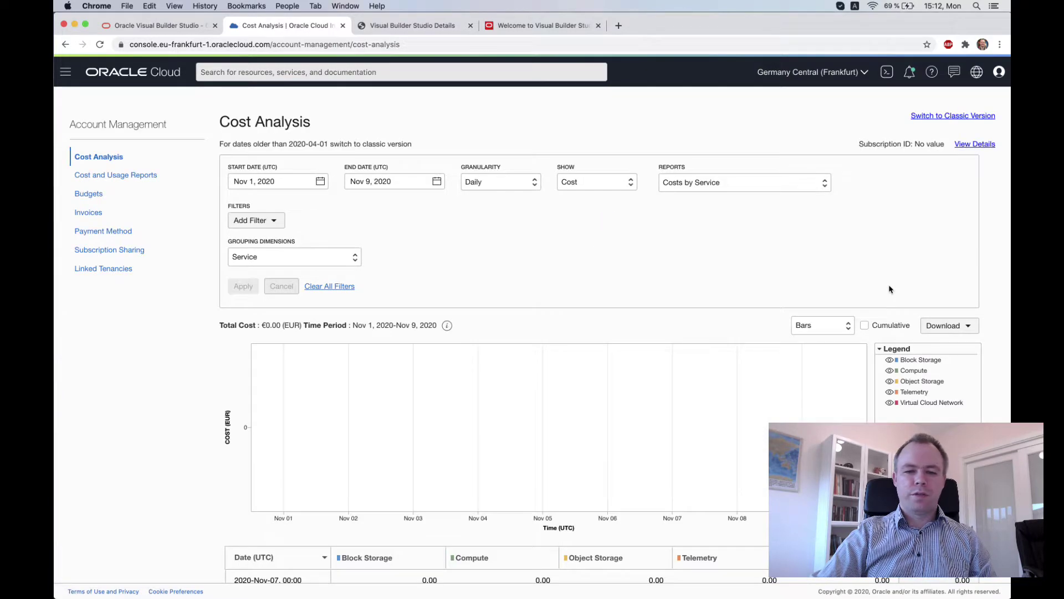
scroll(208, 376, "down", 4)
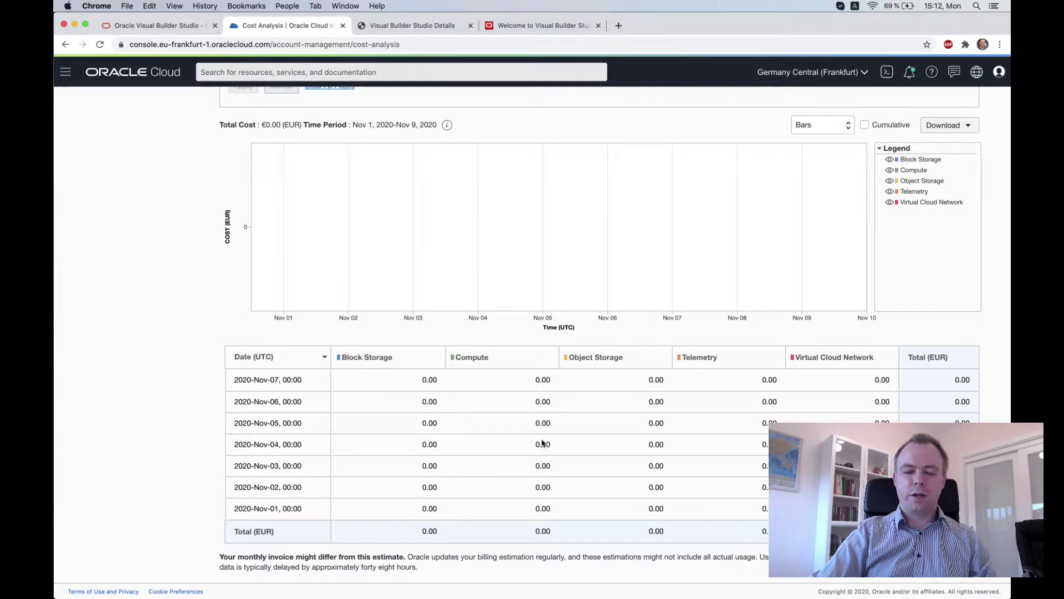
scroll(335, 451, "up", 3)
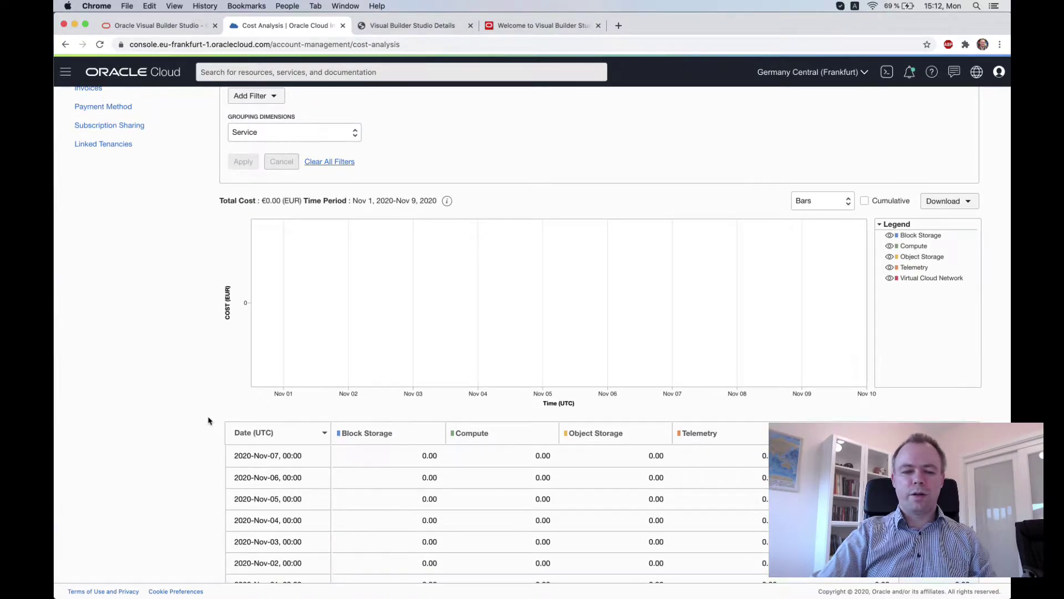
scroll(209, 420, "down", 3)
scroll(223, 416, "up", 6)
scroll(222, 436, "down", 6)
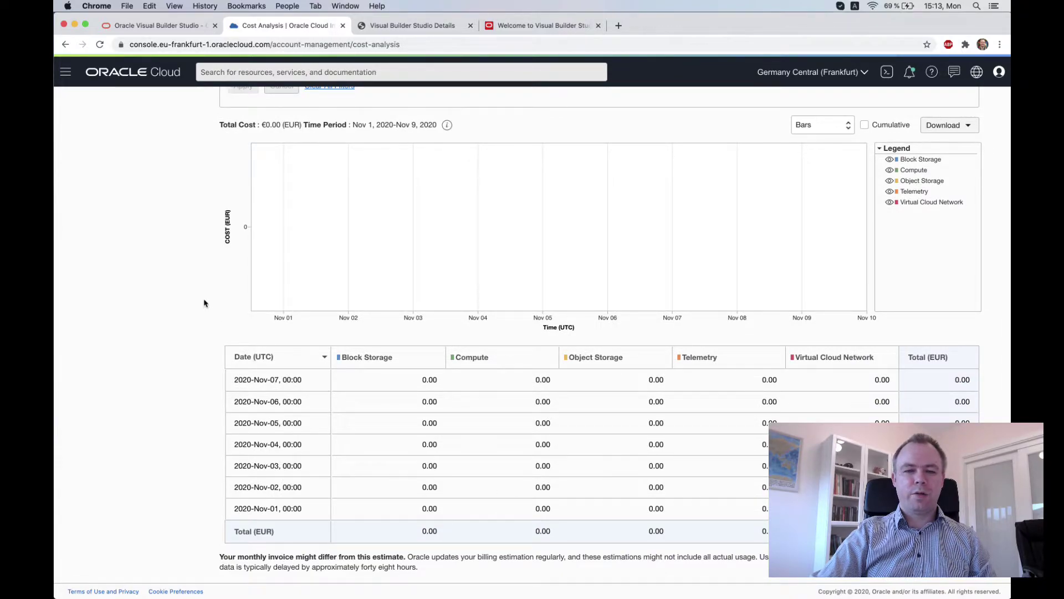
Return to the Oracle Cloud console home page and check the provisioning progress of the Sandbox project.
scroll(204, 303, "up", 5)
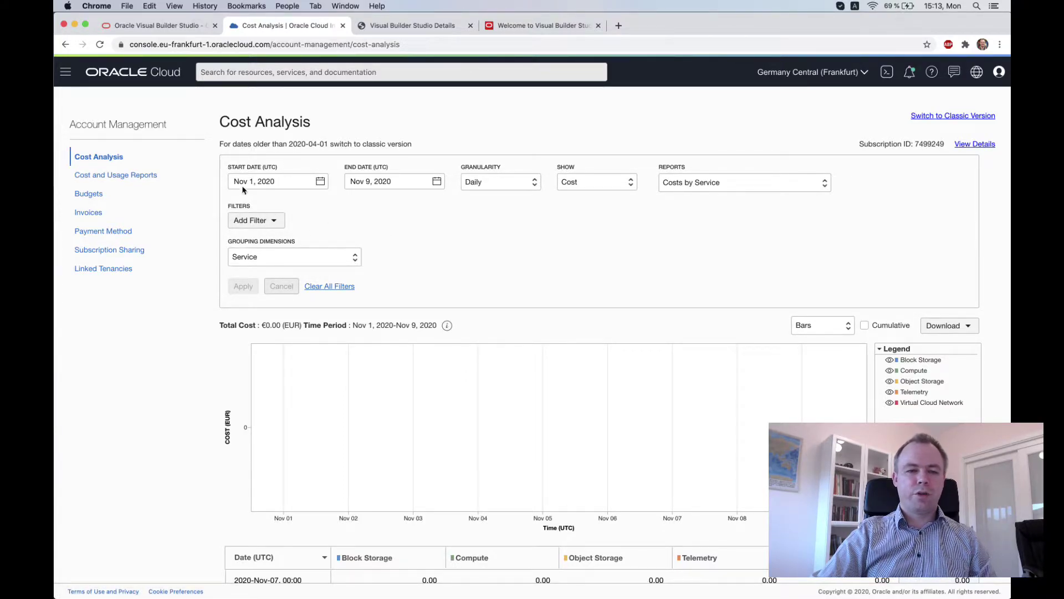
left_click(143, 81)
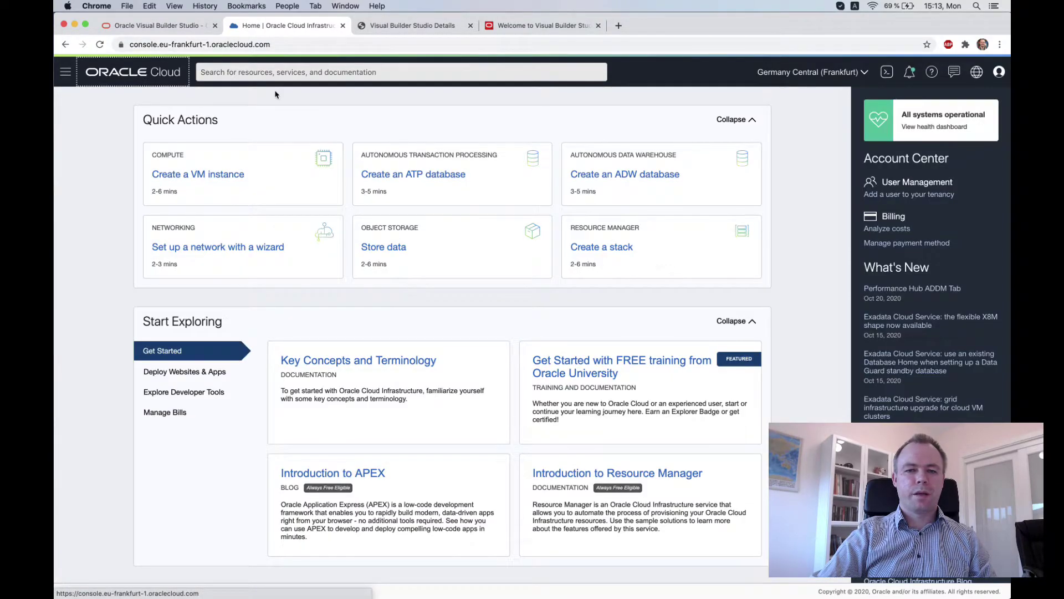
left_click(517, 28)
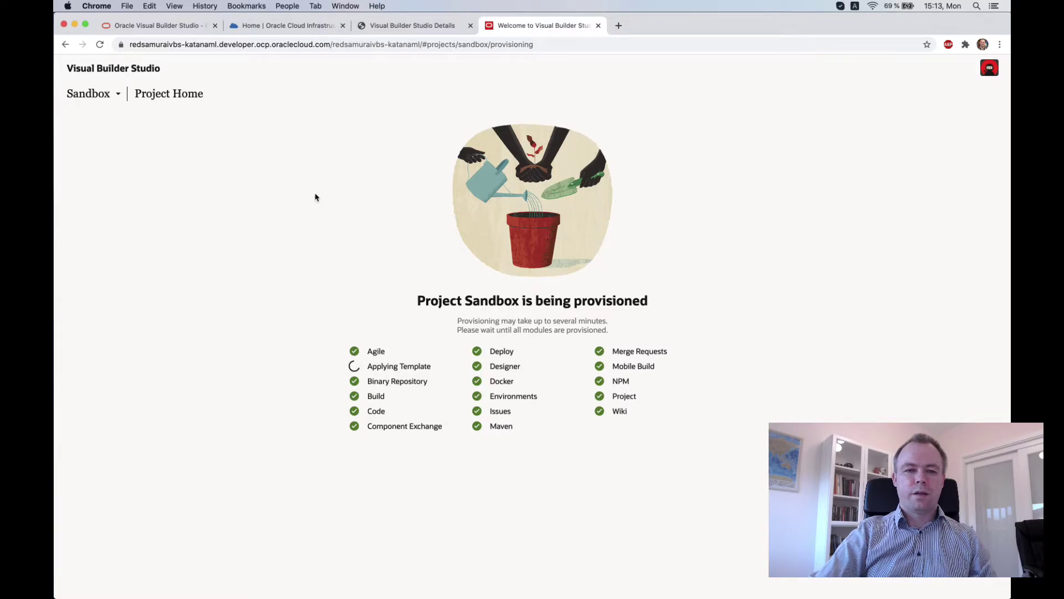
Find the instructions for creating the VB Studio instance in the Oracle Visual Builder Studio documentation.
left_click(190, 28)
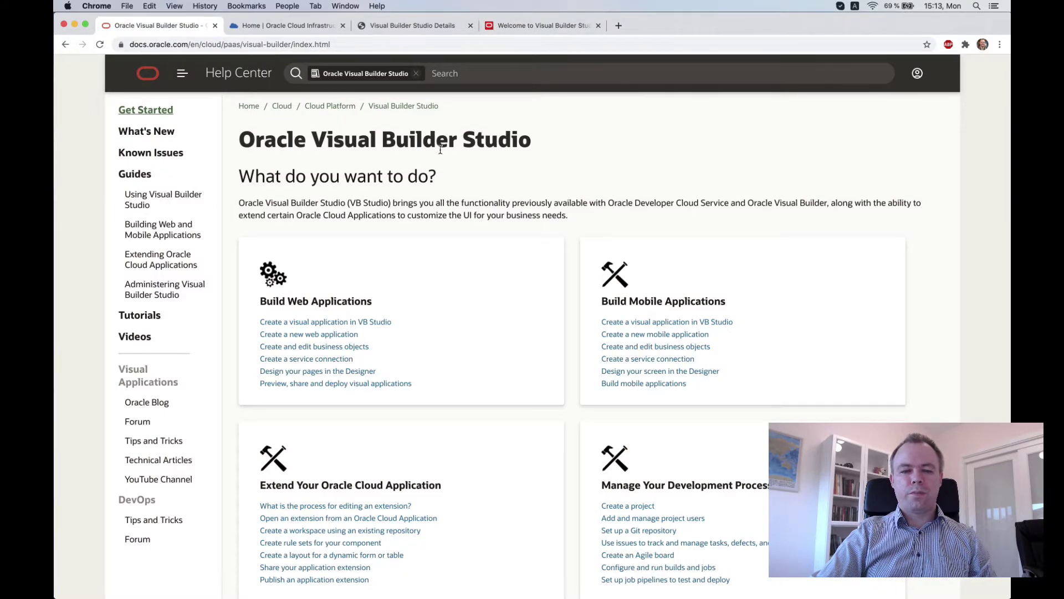
left_click(226, 44)
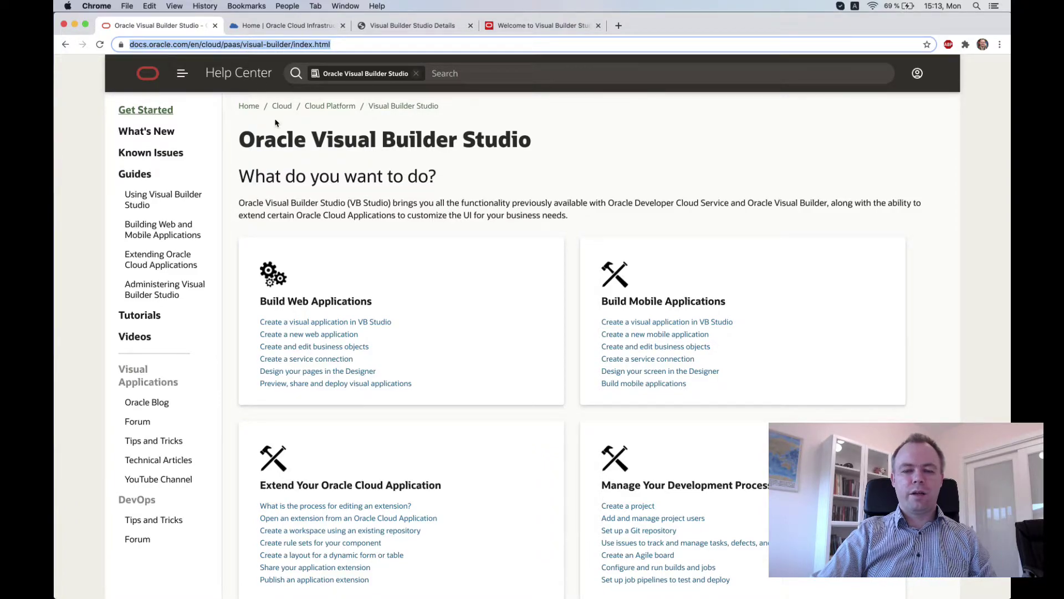
scroll(368, 210, "down", 2)
scroll(368, 210, "down", 5)
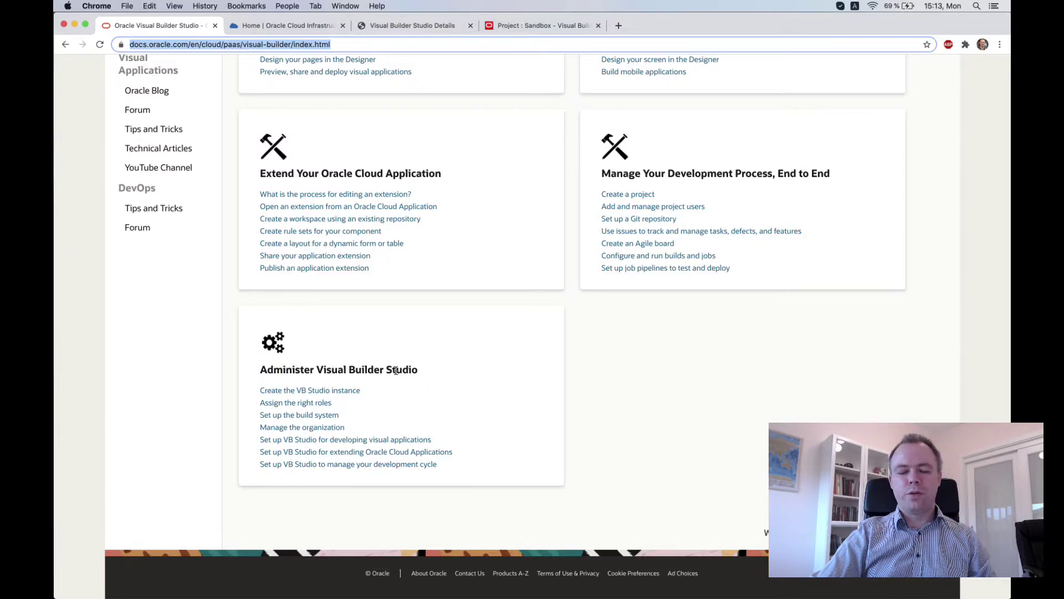
left_click(305, 393)
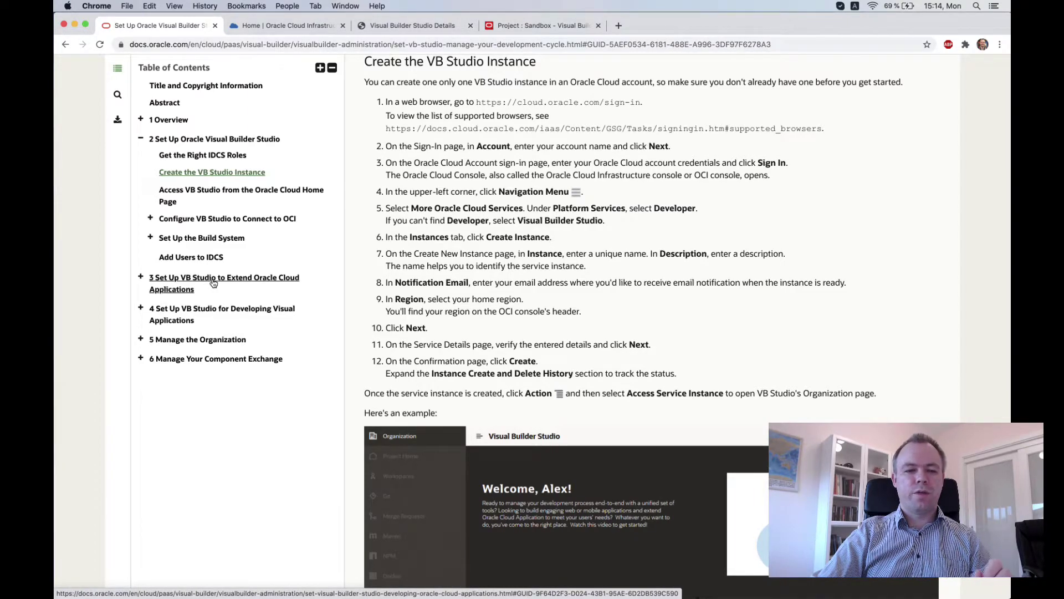
Read the guide on setting up VB Studio for visual applications, covering project creation and setting up the project for development.
left_click(200, 316)
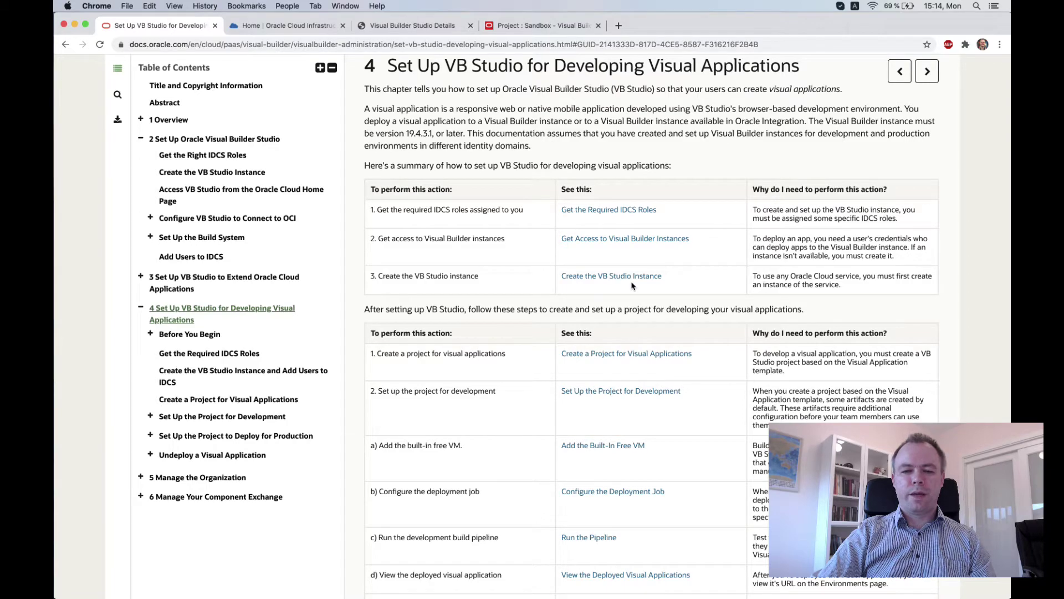
left_click(601, 359)
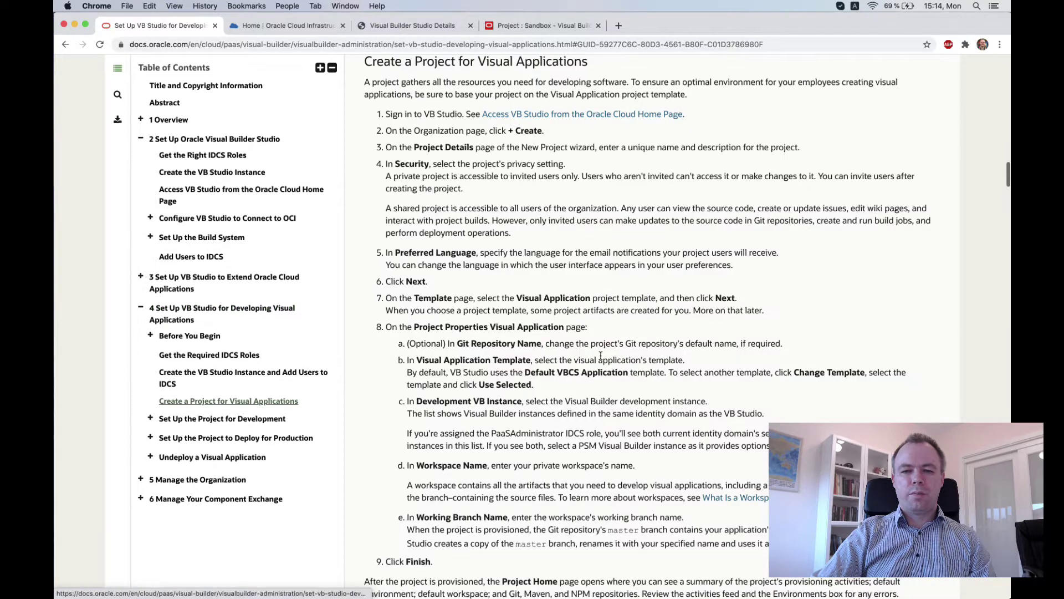
scroll(501, 222, "down", 2)
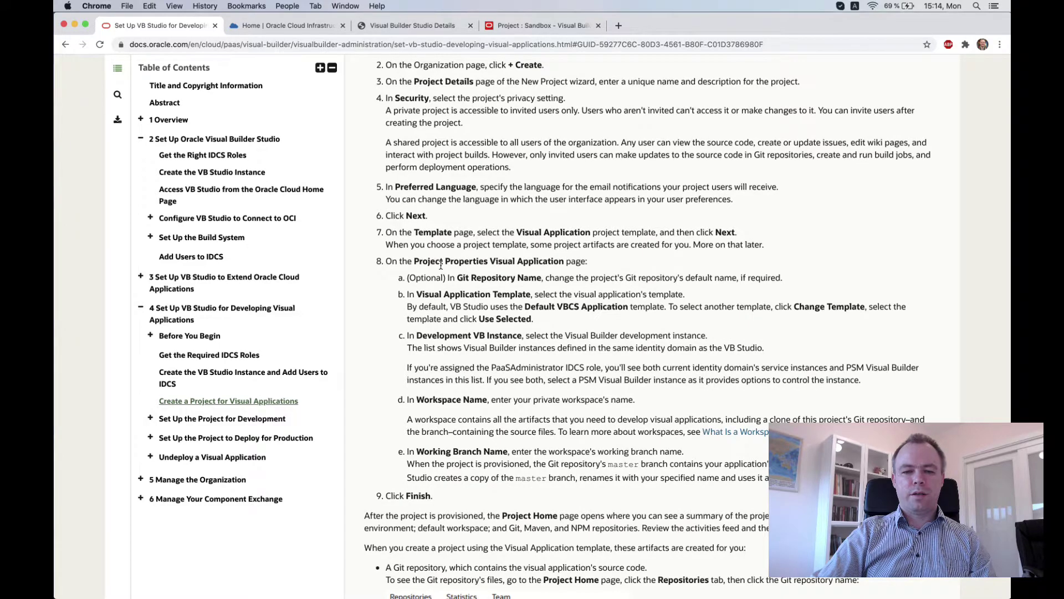
scroll(442, 264, "down", 4)
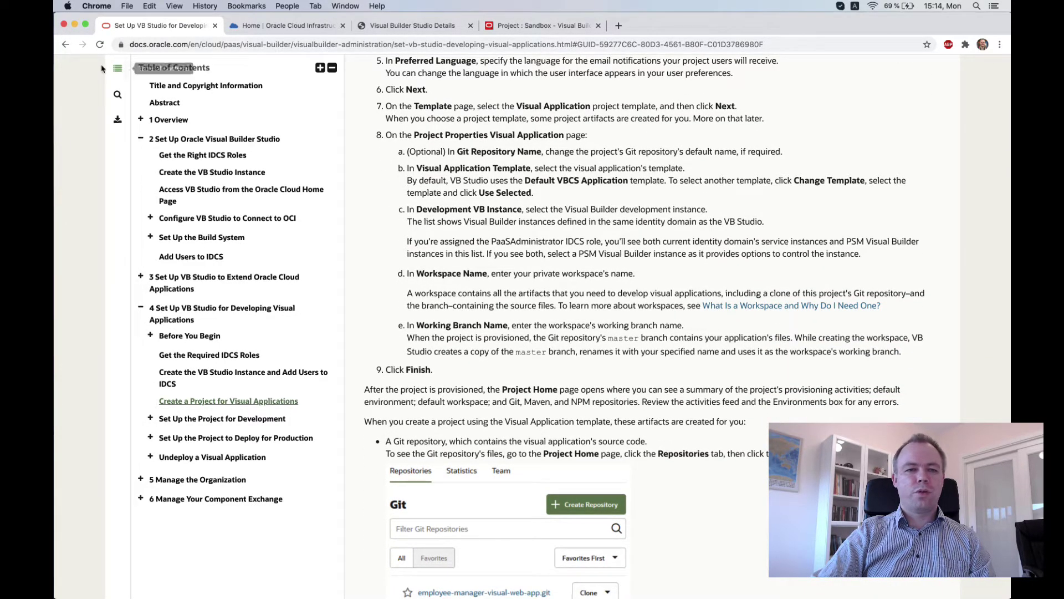
left_click(66, 45)
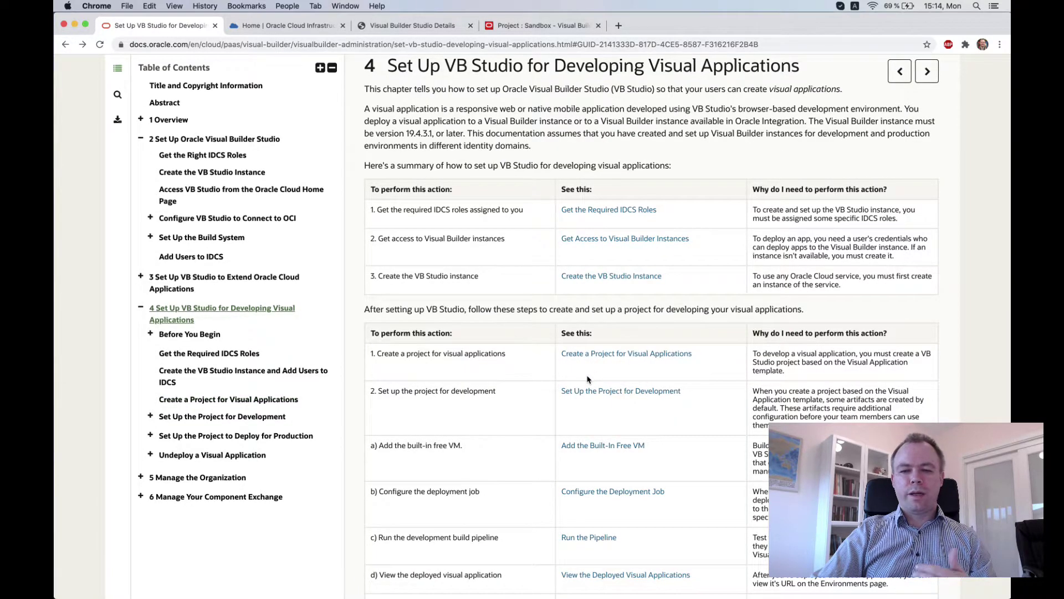
left_click(595, 391)
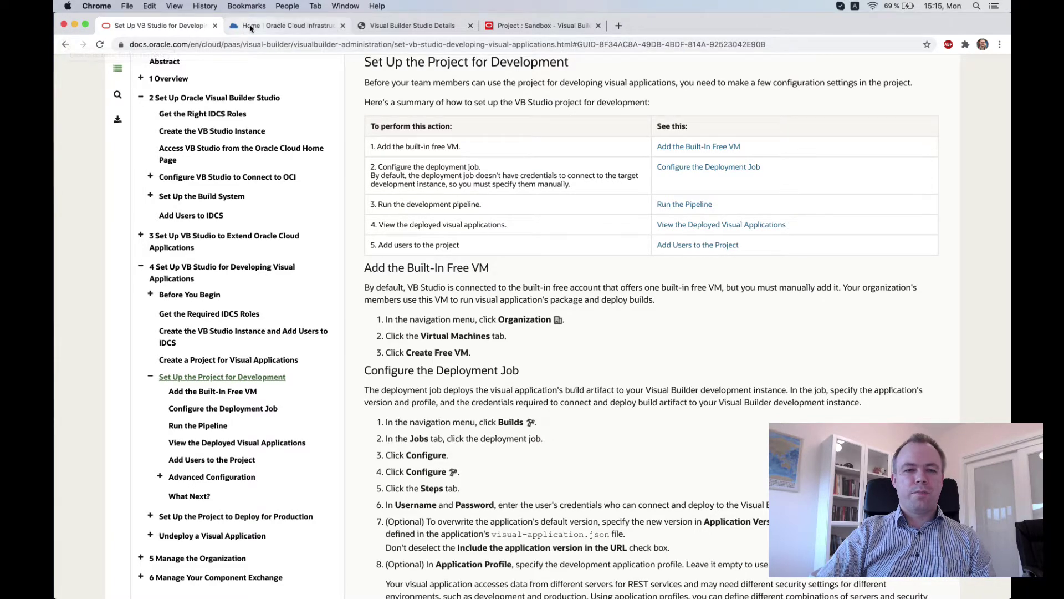
Examine the workspaces, environments and recent activities on the Sandbox project home in Visual Builder Studio.
left_click(523, 22)
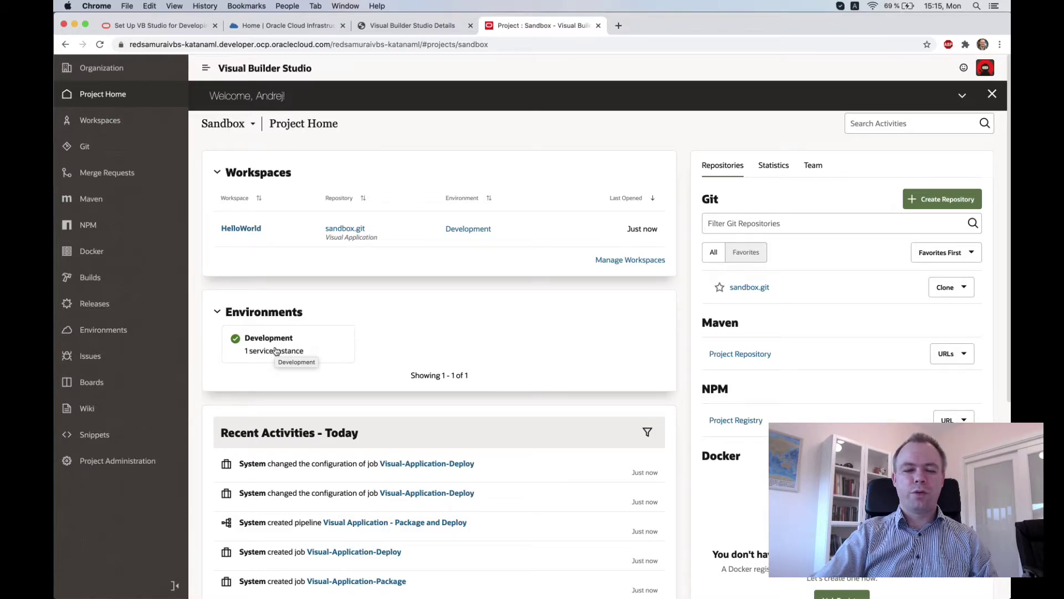
scroll(275, 351, "down", 5)
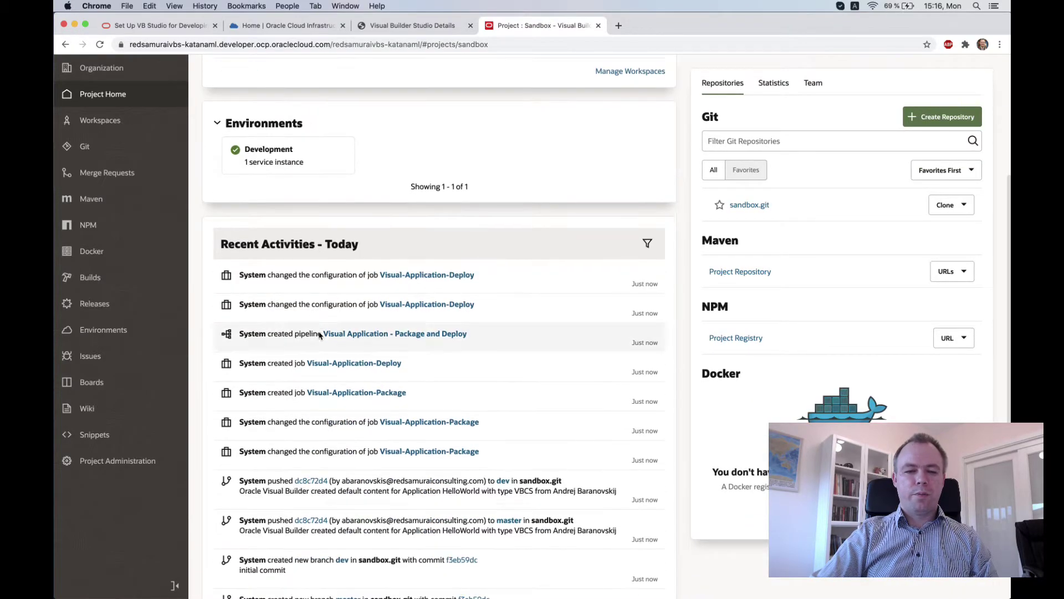
scroll(333, 344, "down", 3)
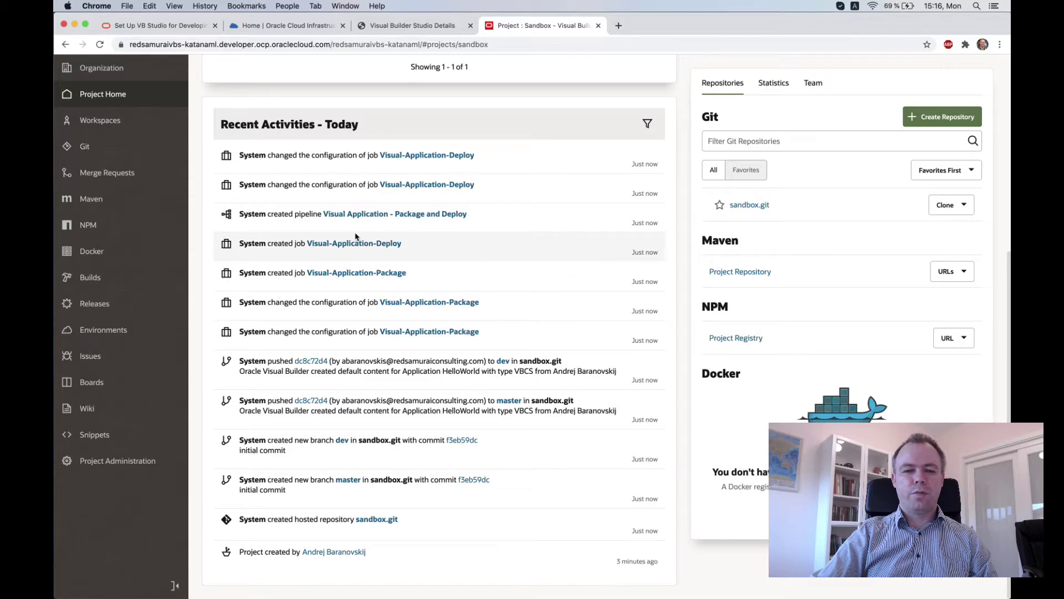
scroll(355, 221, "up", 6)
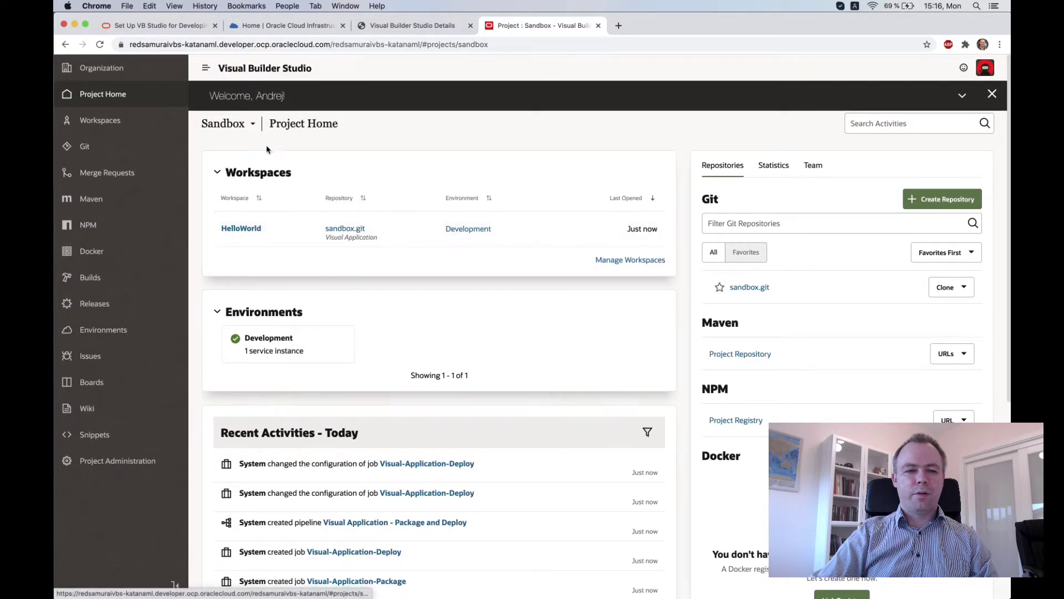
Review the Sandbox project's workspaces, Git repository files and merge requests.
left_click(110, 128)
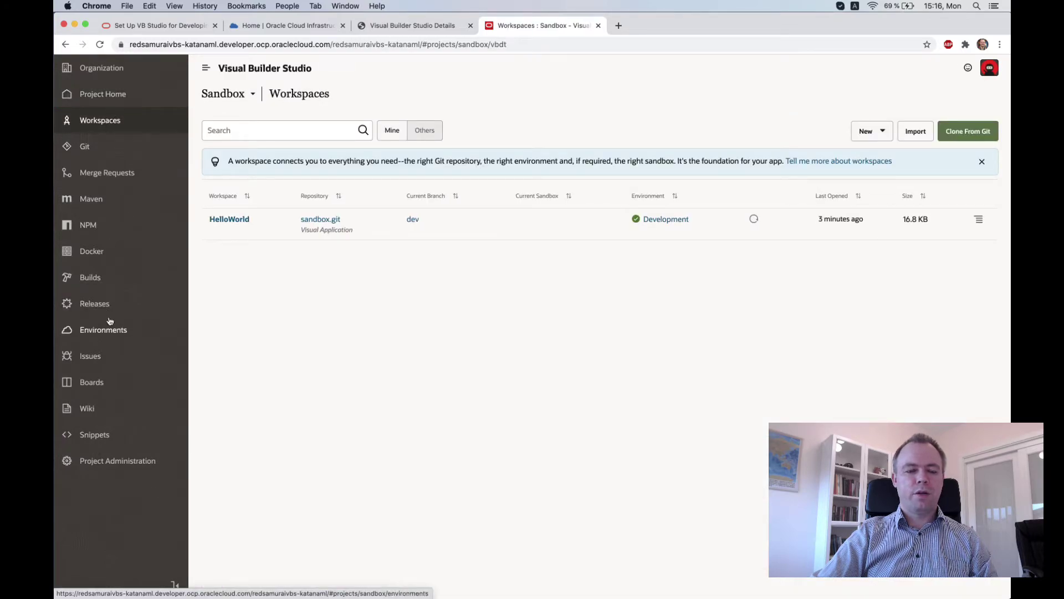
left_click(174, 585)
left_click(71, 587)
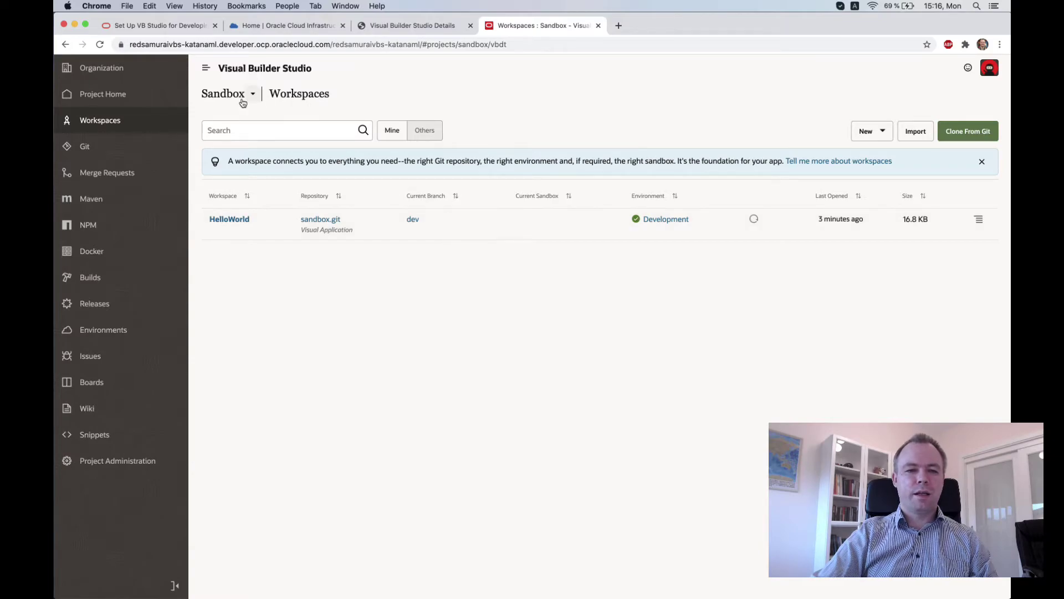
left_click(144, 149)
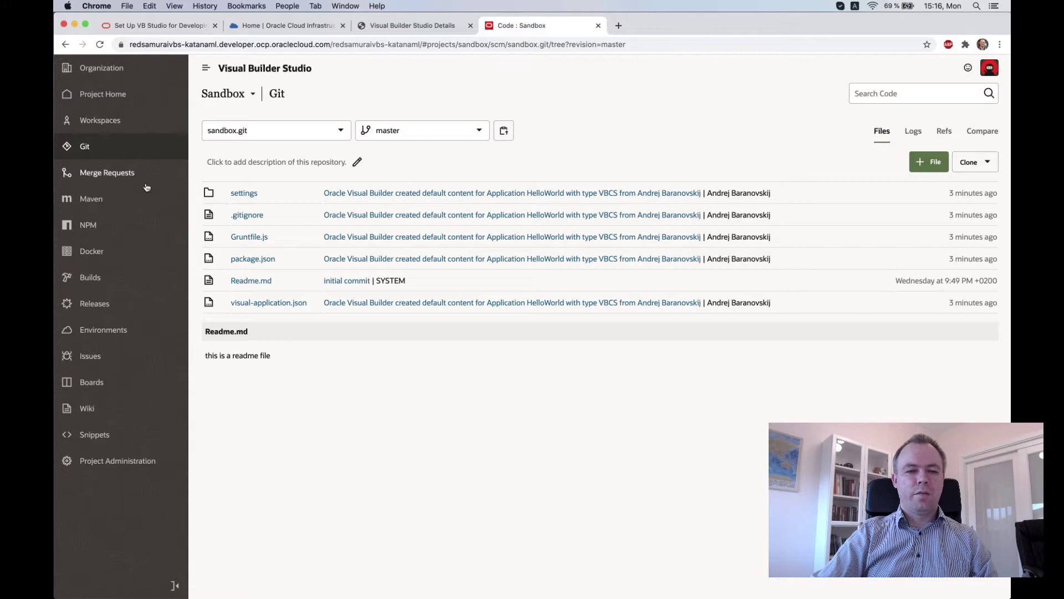
left_click(128, 175)
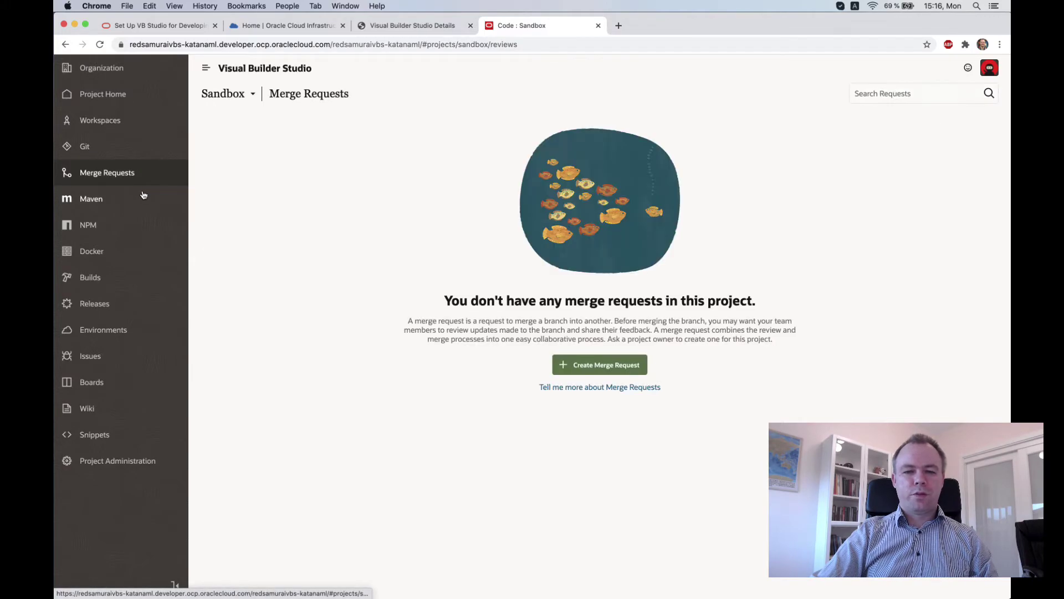
Look through the project's Maven, NPM, Docker, Builds and Releases pages.
left_click(113, 206)
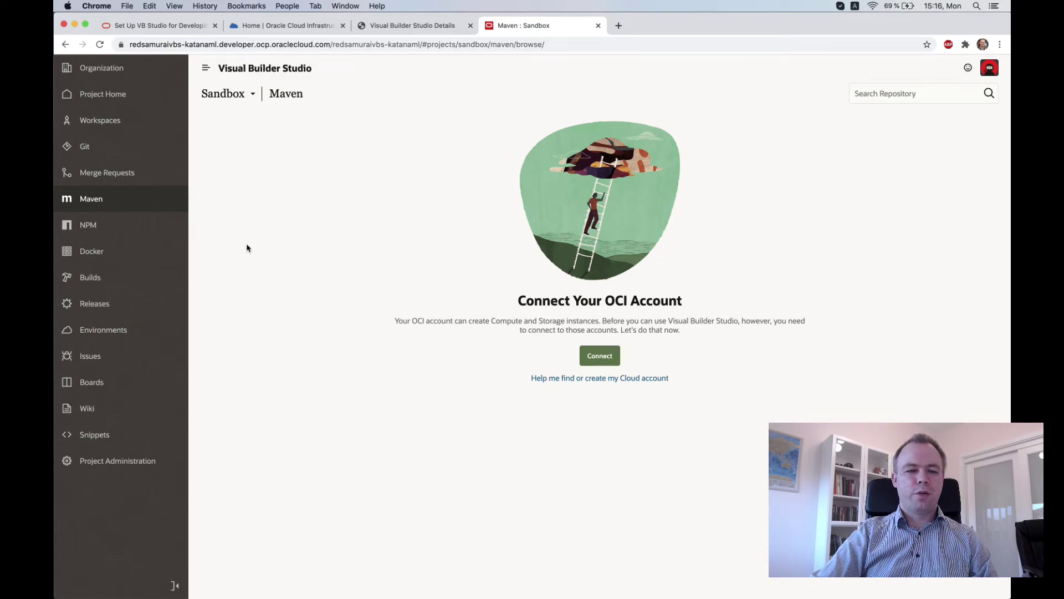
left_click(113, 229)
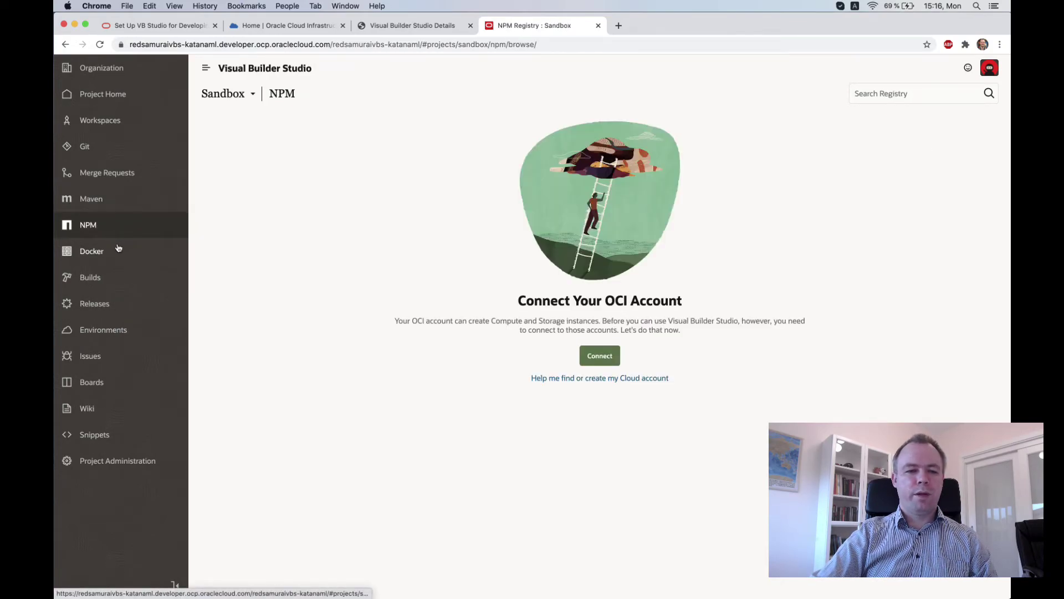
left_click(118, 248)
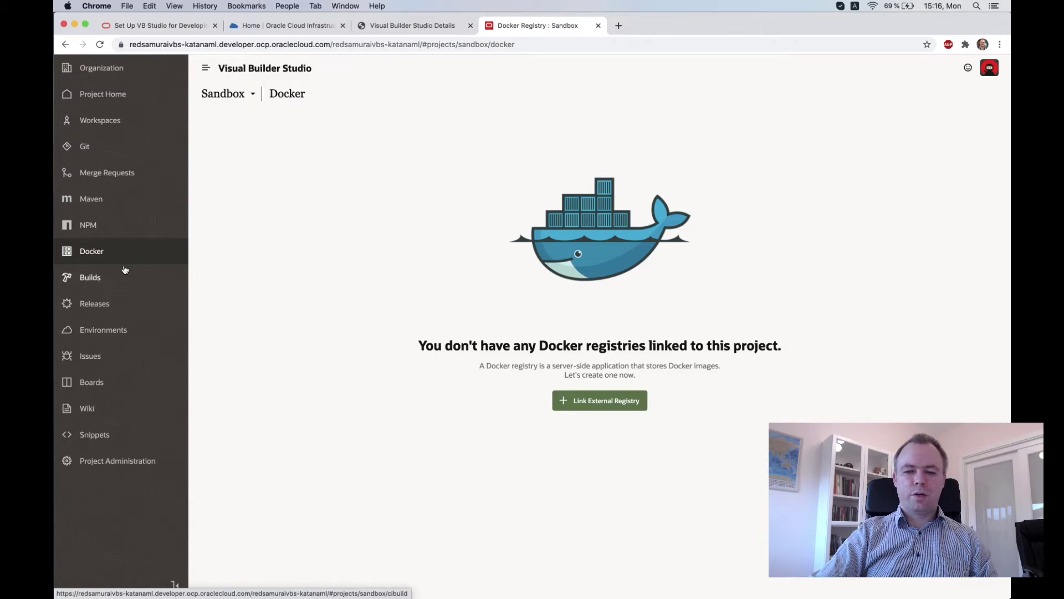
left_click(116, 276)
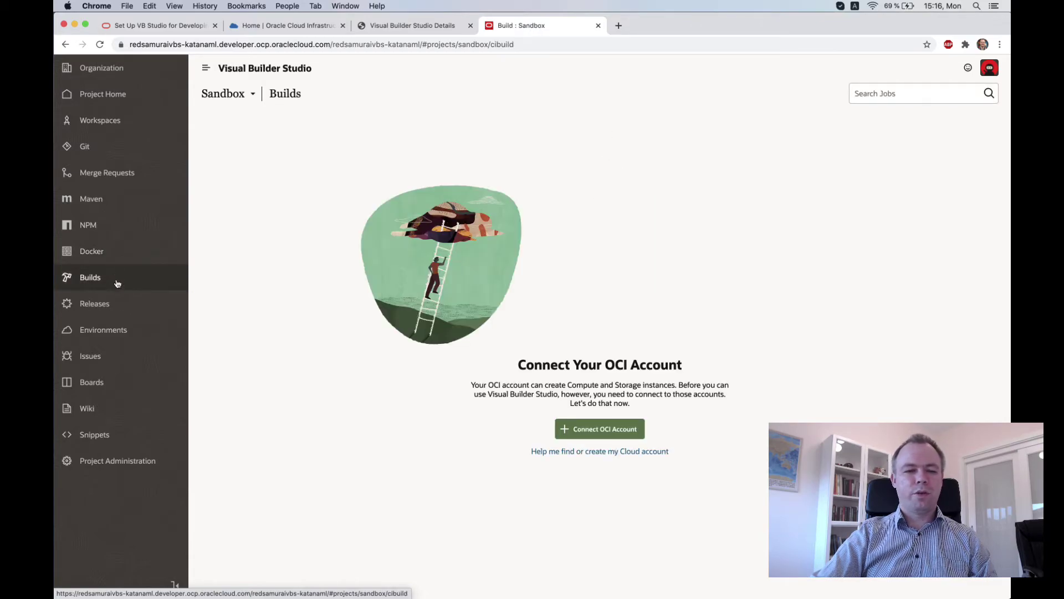
left_click(117, 306)
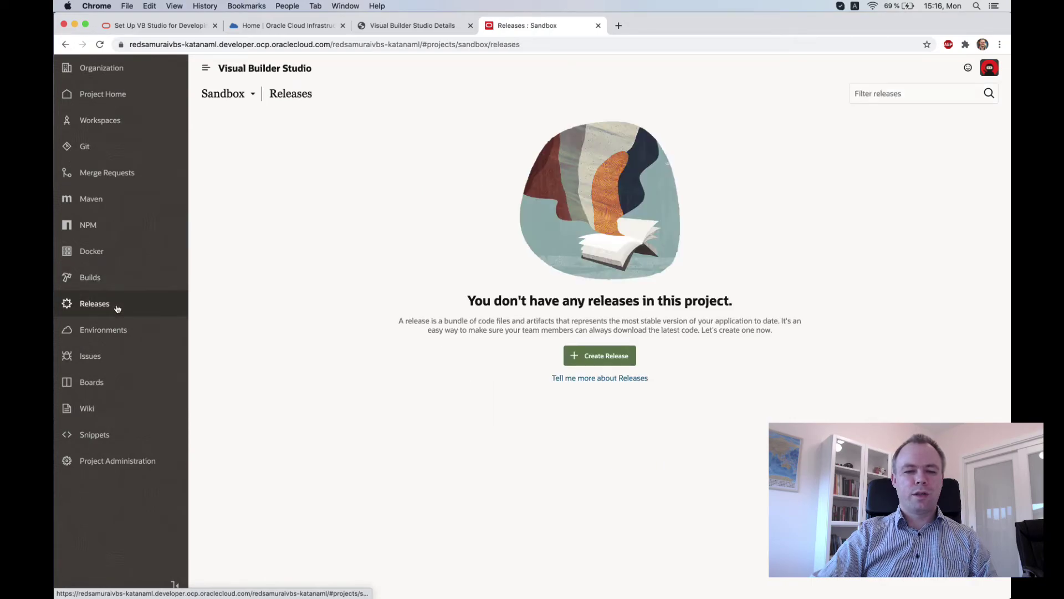
Check the Development environment's service instances and view the project's Issues, Wiki and Snippets pages.
left_click(129, 331)
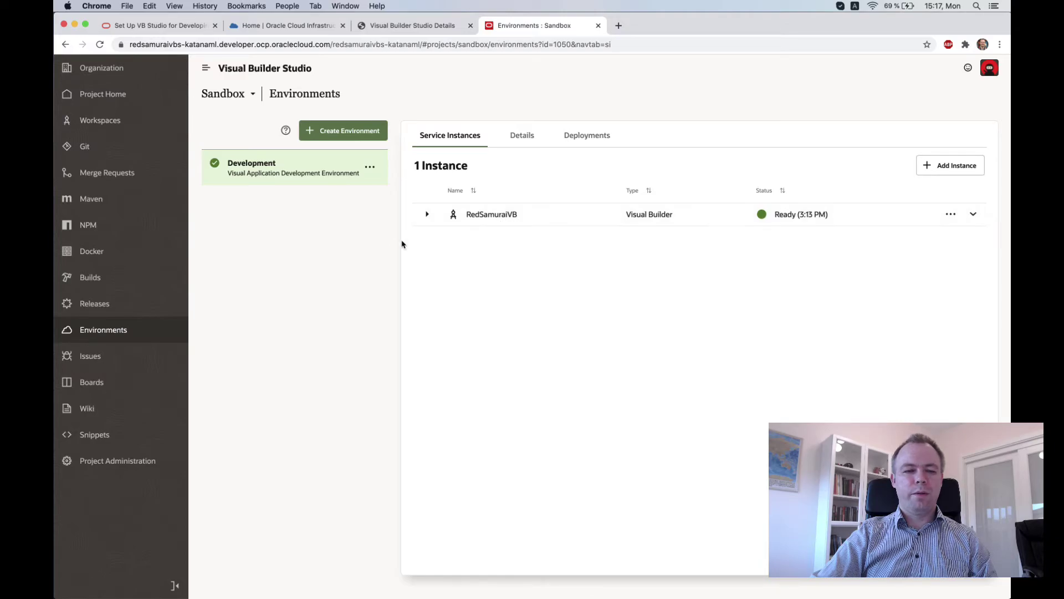
left_click(138, 357)
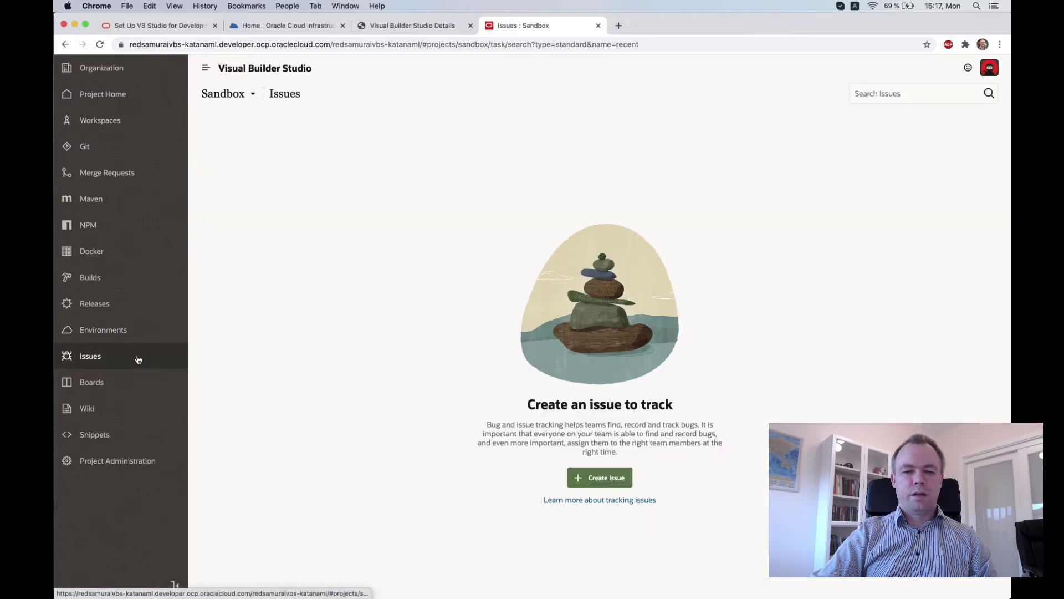
left_click(132, 383)
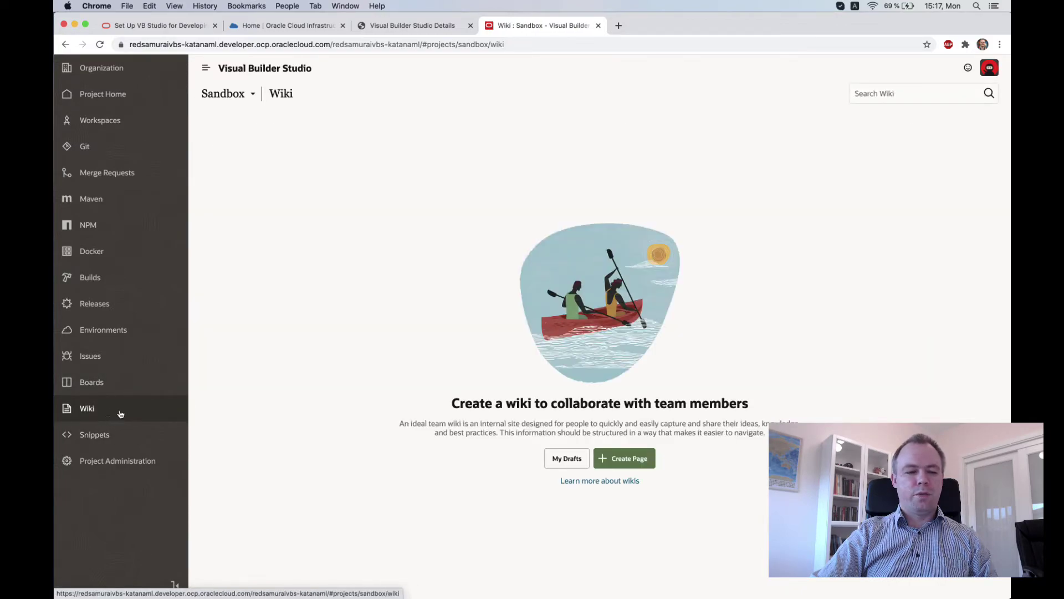
left_click(119, 435)
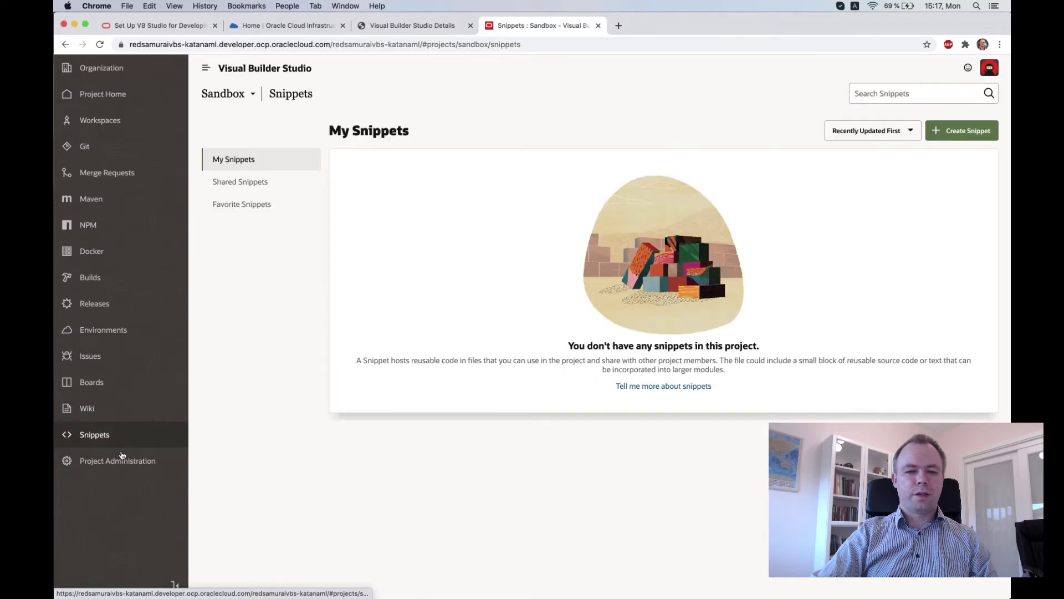
Open the HelloWorld workspace from the Sandbox project home and view its workspace switcher.
left_click(135, 98)
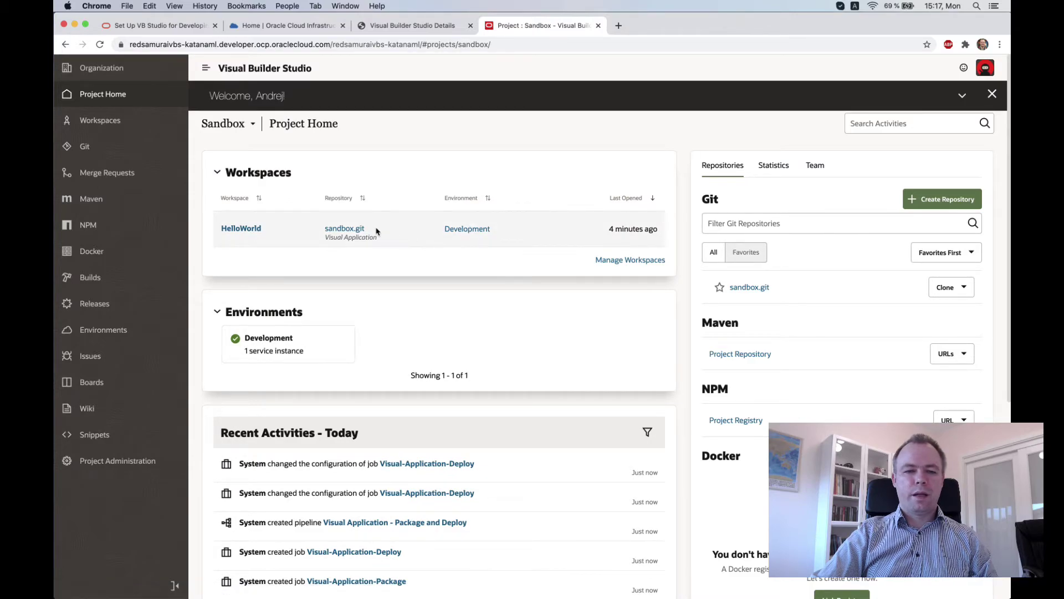
left_click(242, 229)
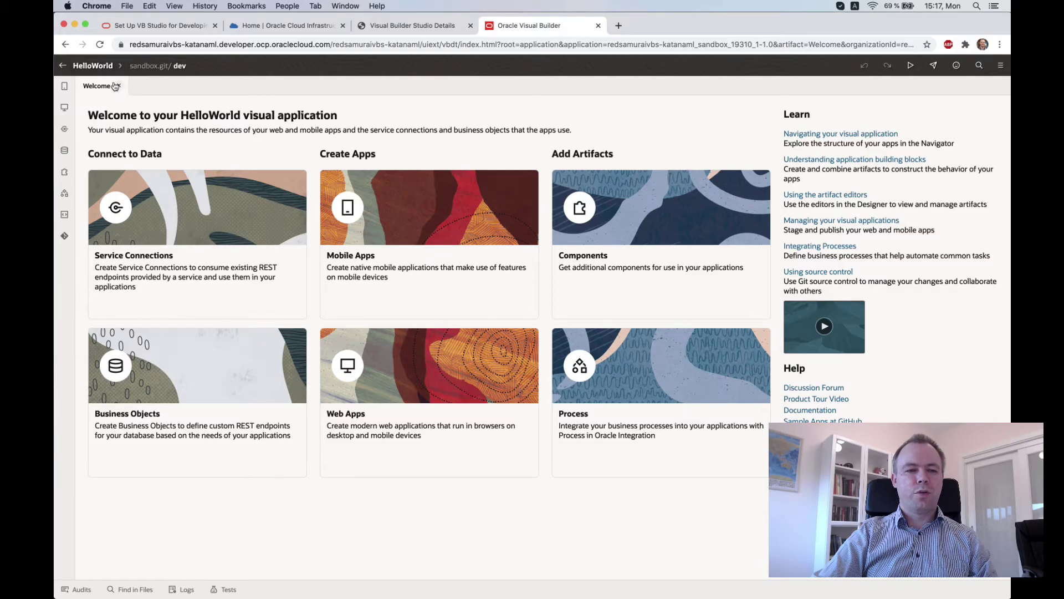
left_click(454, 25)
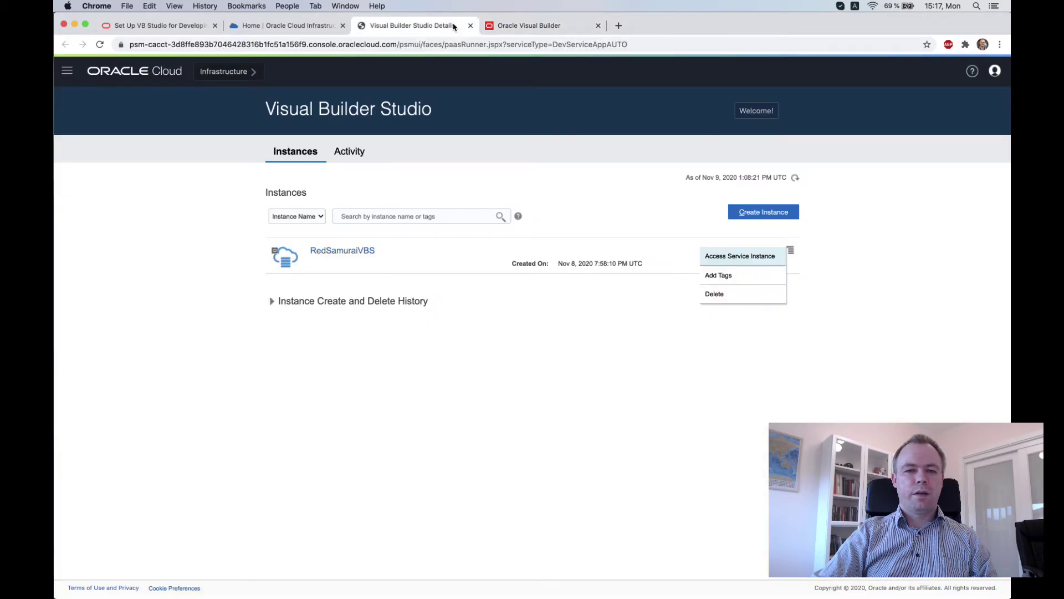
left_click(524, 25)
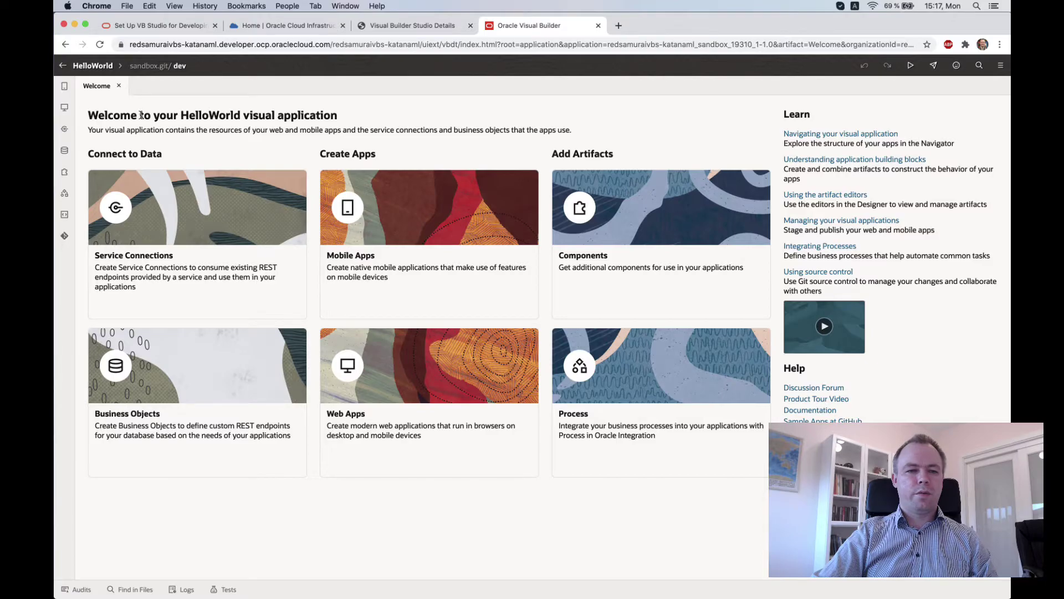
left_click(92, 65)
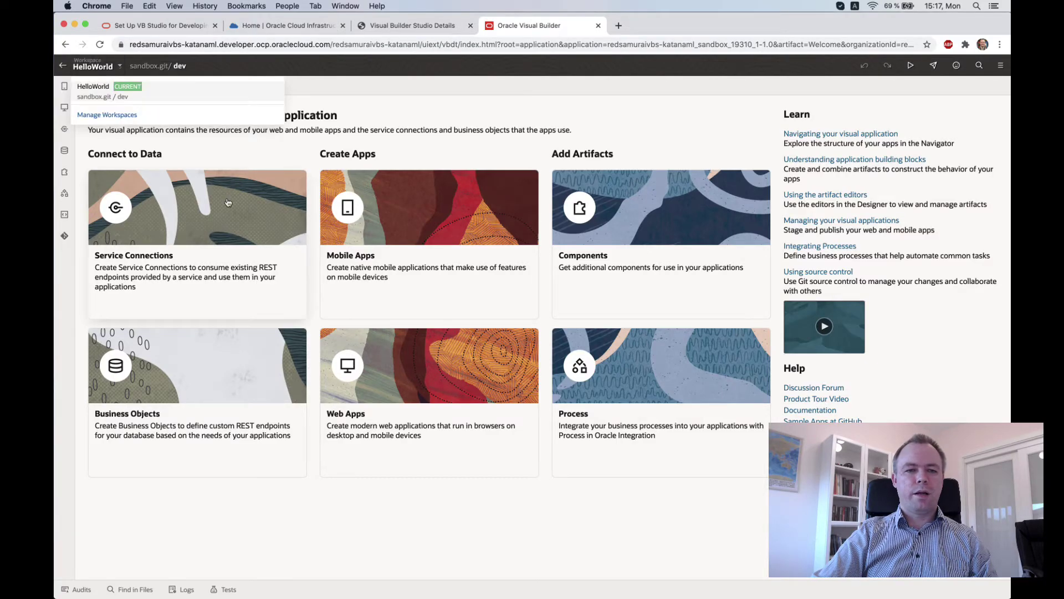
left_click(88, 68)
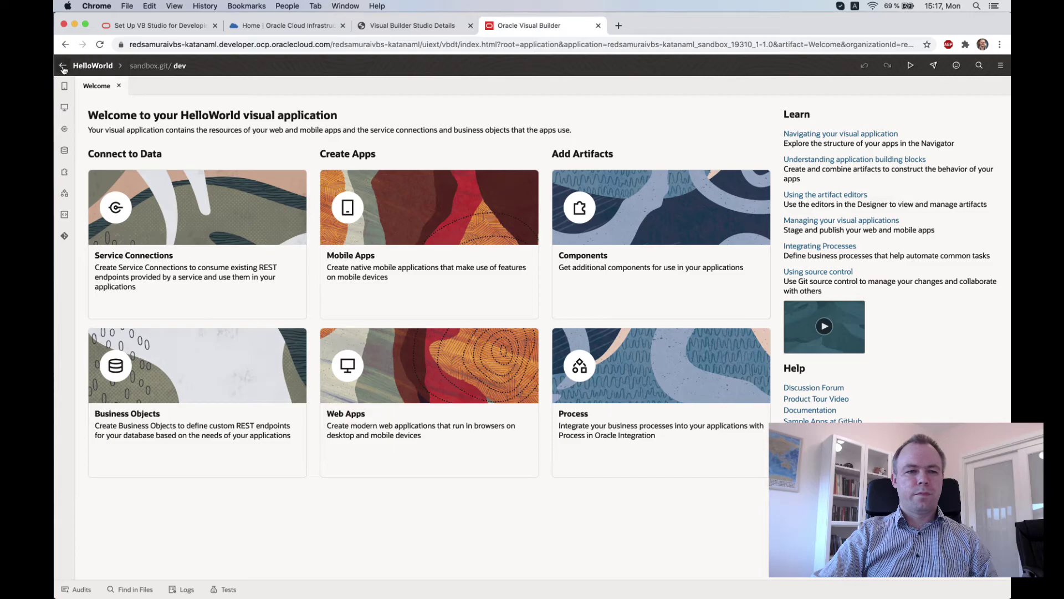
Go back to the project home, then reopen the HelloWorld workspace and show its list of workspaces.
left_click(62, 65)
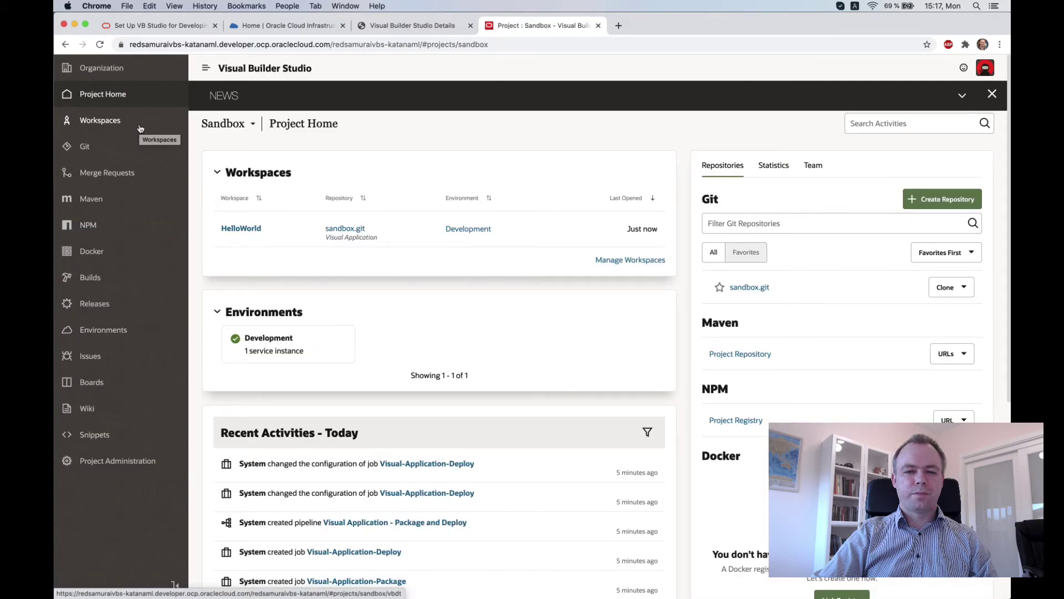
left_click(244, 232)
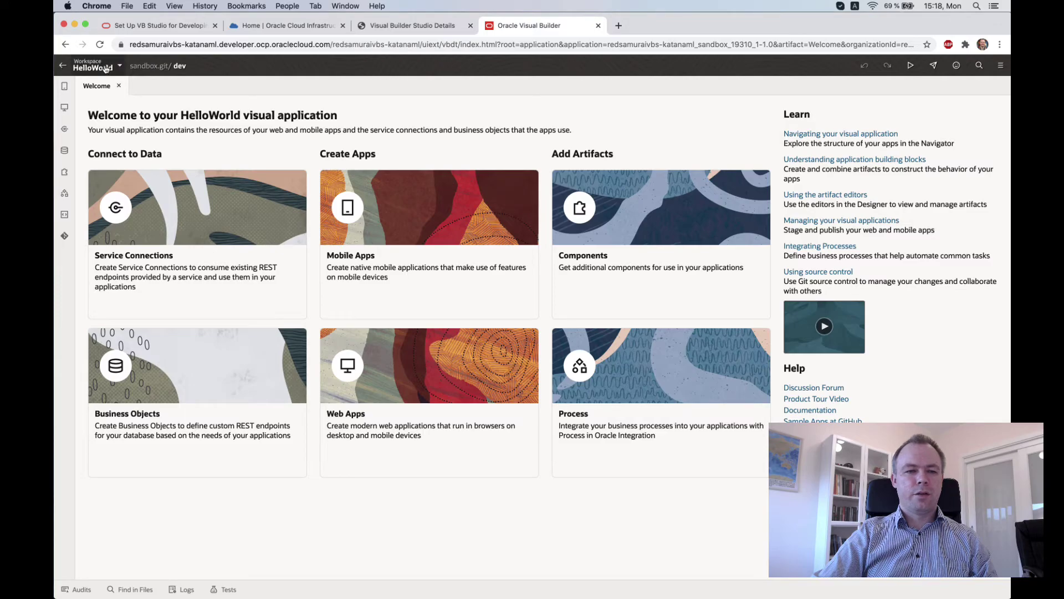
left_click(111, 69)
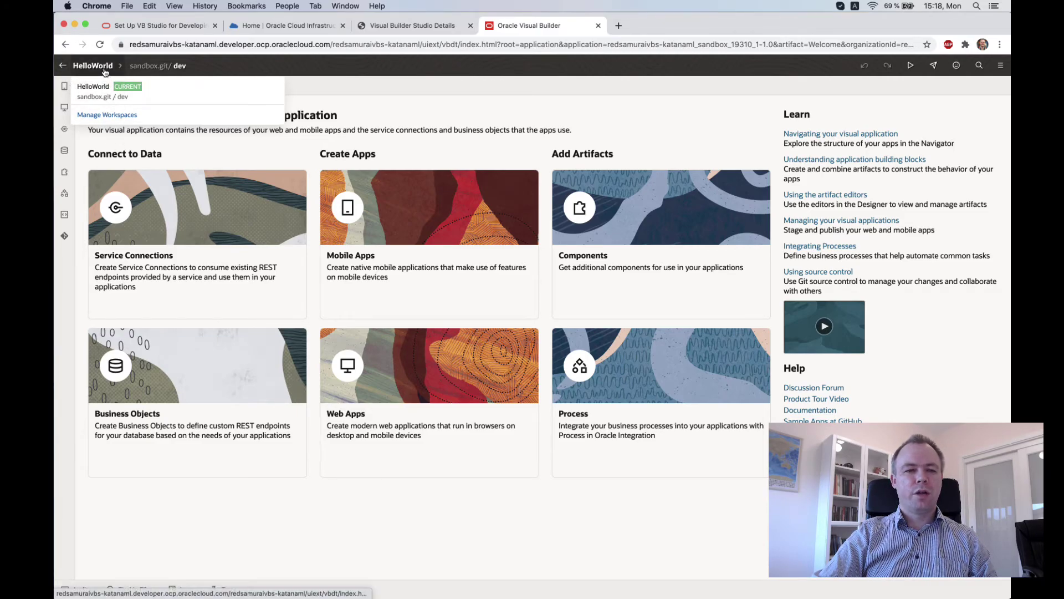
left_click(107, 114)
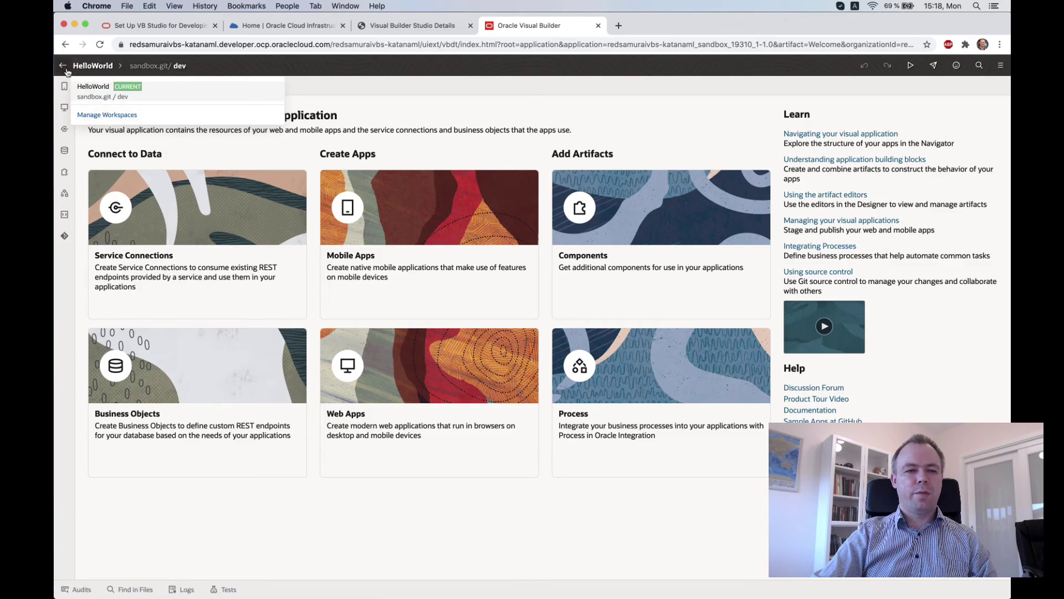